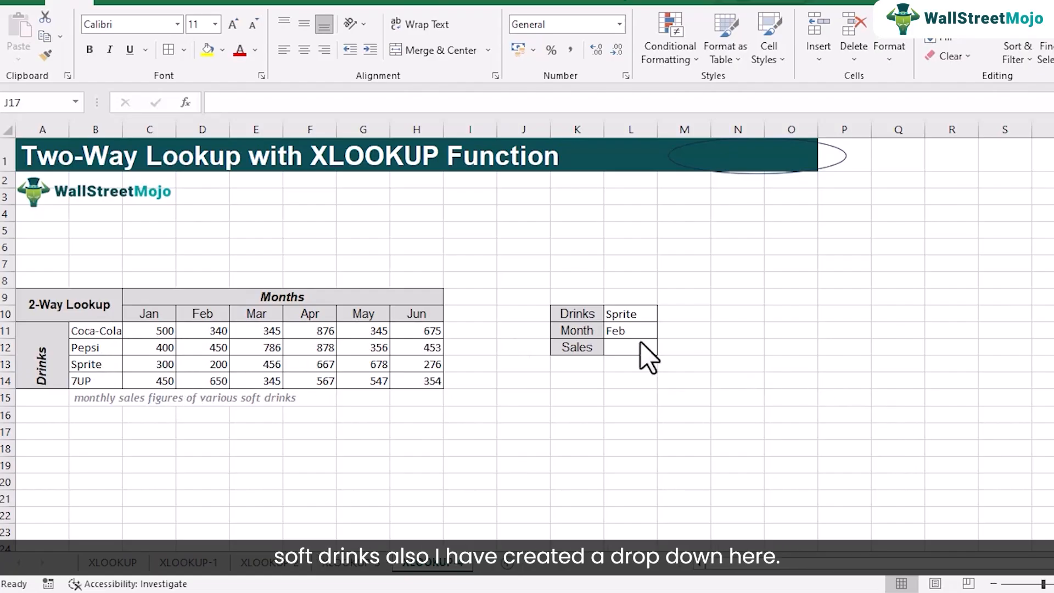
Choose Coca-Cola as the drink in L10 and Jan as the month in L11 from their dropdown lists.
{"action": "key", "text": "Escape"}
{"action": "key", "text": "BackSpace"}
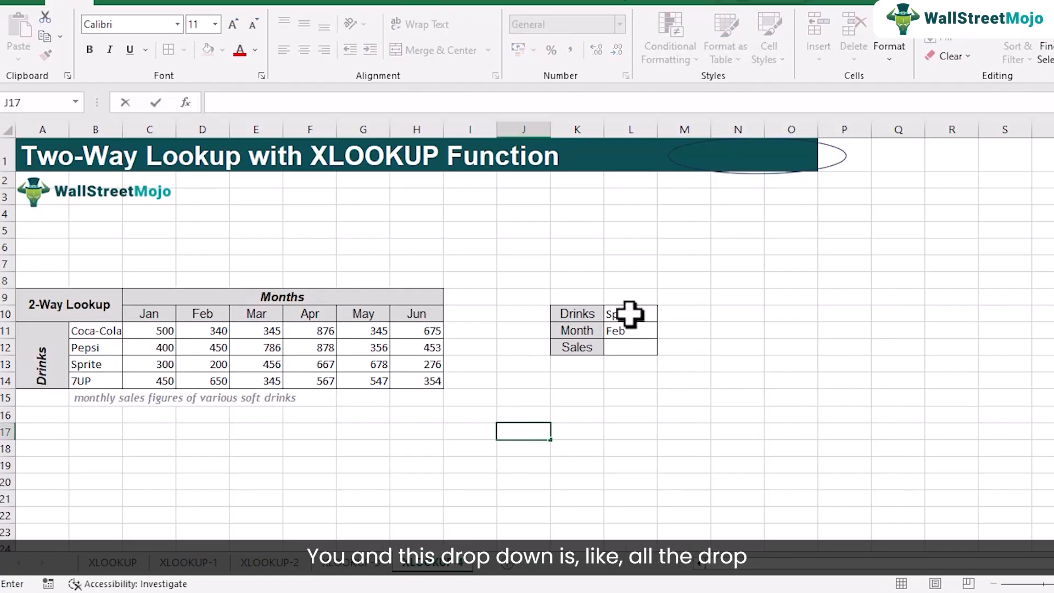
{"action": "left_click", "coordinate": [630, 314]}
{"action": "left_click", "coordinate": [664, 314]}
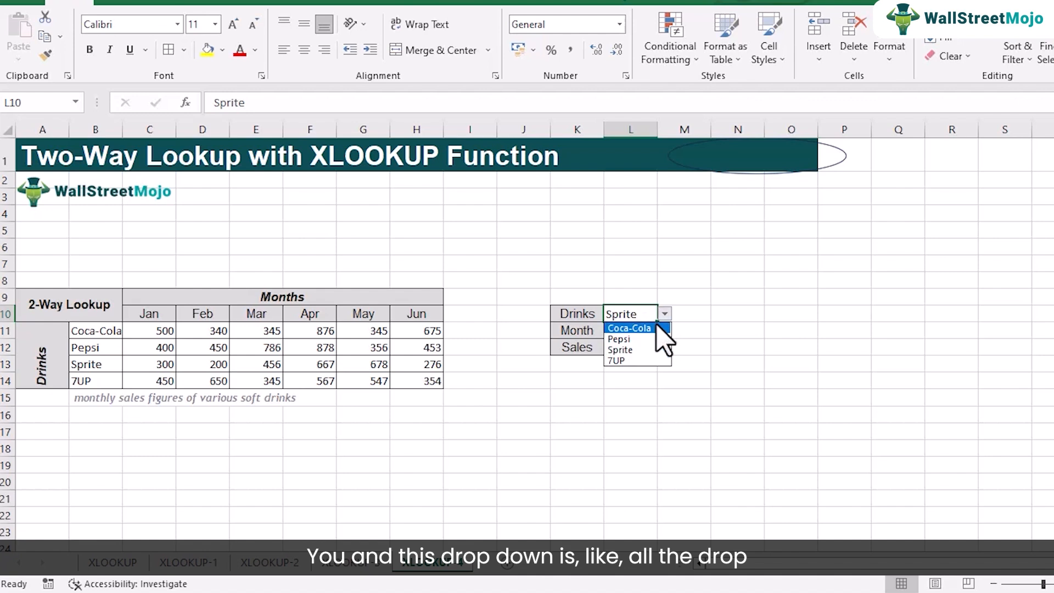
{"action": "left_click", "coordinate": [656, 324]}
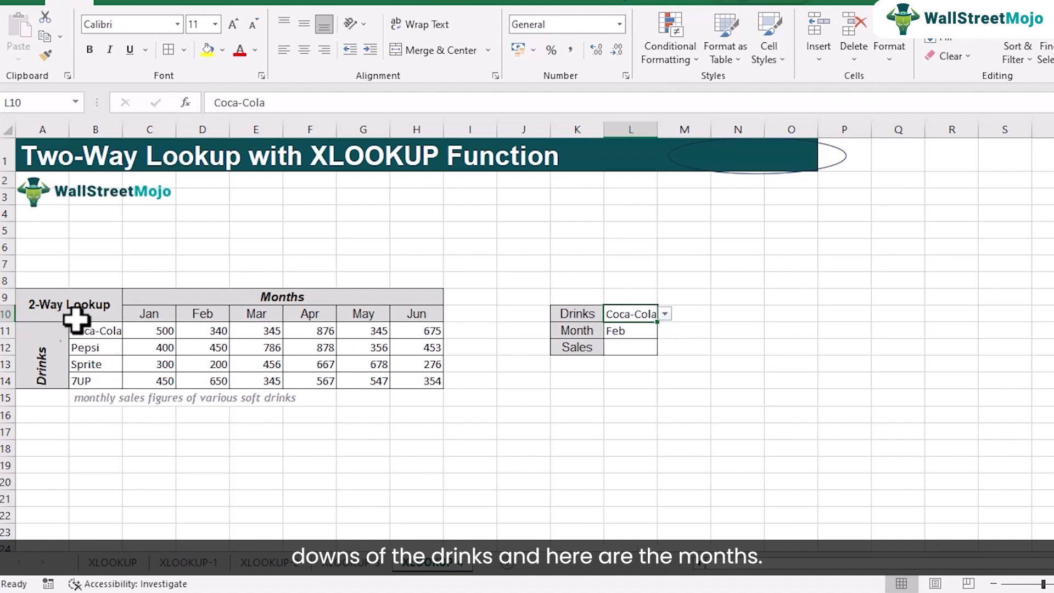
{"action": "left_click", "coordinate": [647, 330]}
{"action": "left_click", "coordinate": [665, 330]}
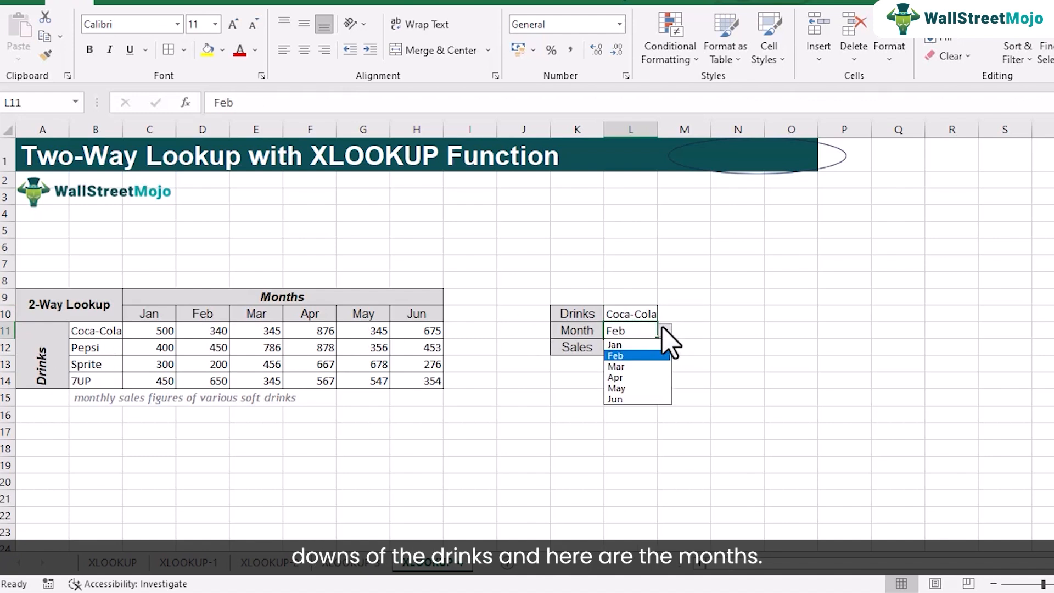
{"action": "left_click", "coordinate": [649, 344]}
Examine how the Coca-Cola row and the Jan column of the sales table intersect to give the sales figure needed in L12.
{"action": "left_click", "coordinate": [635, 318]}
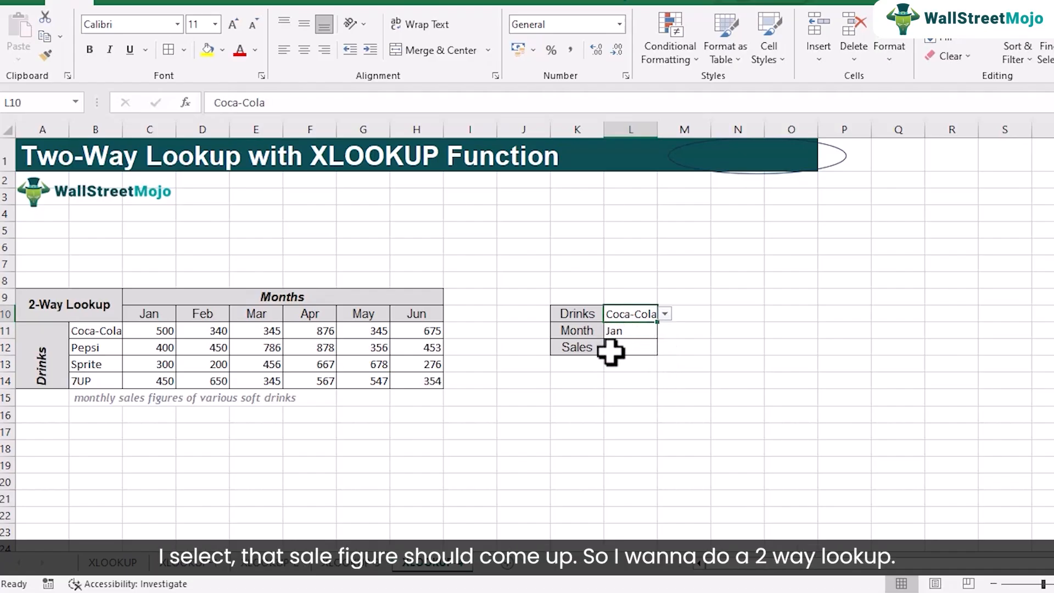
{"action": "left_click", "coordinate": [611, 348]}
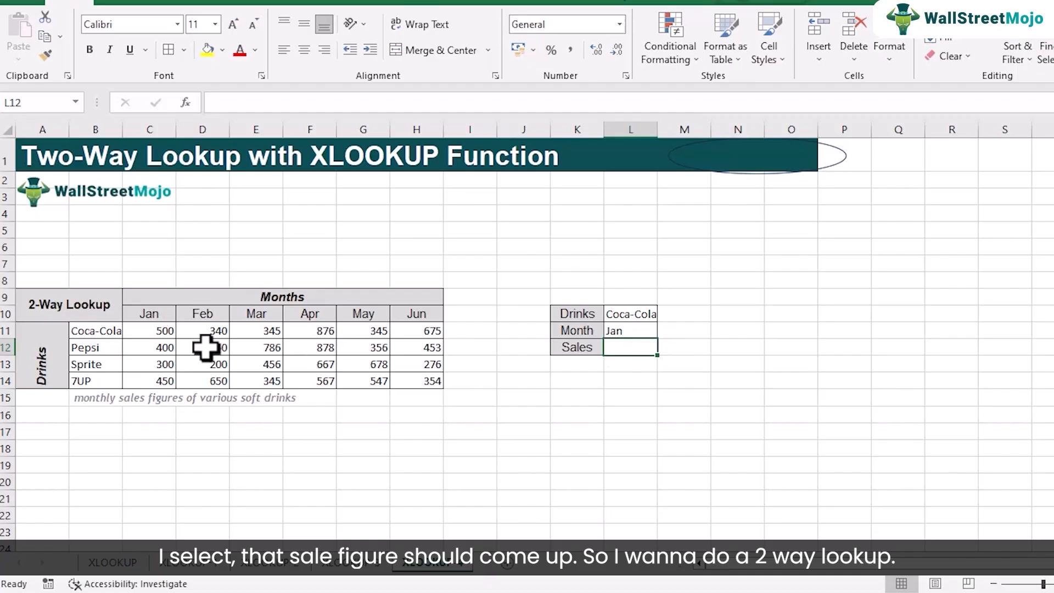
{"action": "left_click", "coordinate": [94, 329]}
{"action": "left_click", "coordinate": [151, 313]}
{"action": "left_click", "coordinate": [152, 330]}
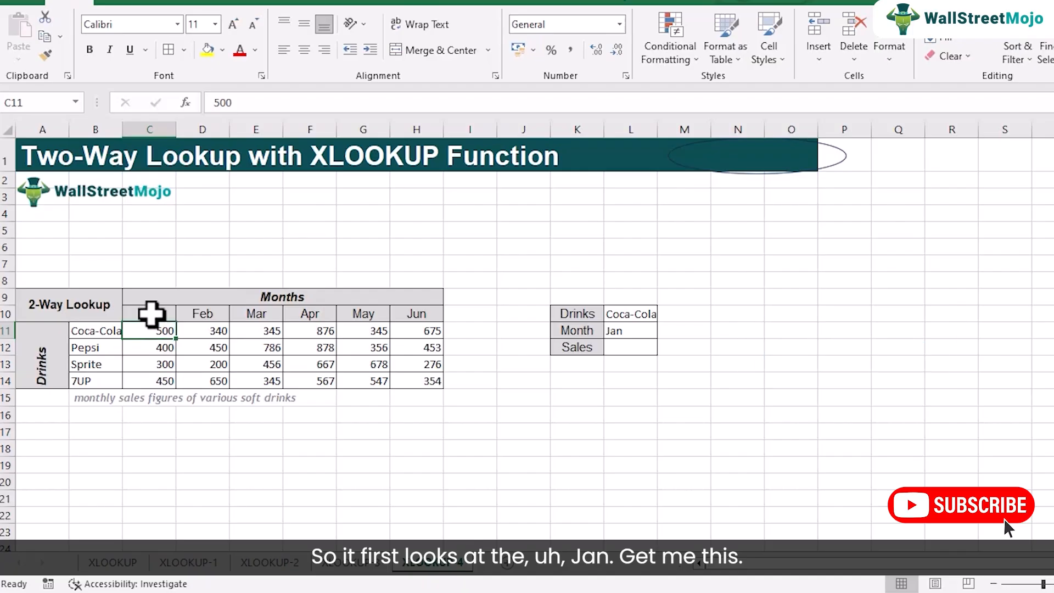
{"action": "left_click", "coordinate": [151, 313]}
{"action": "left_click_drag", "start_coordinate": [153, 330], "coordinate": [154, 379]}
{"action": "left_click", "coordinate": [103, 330]}
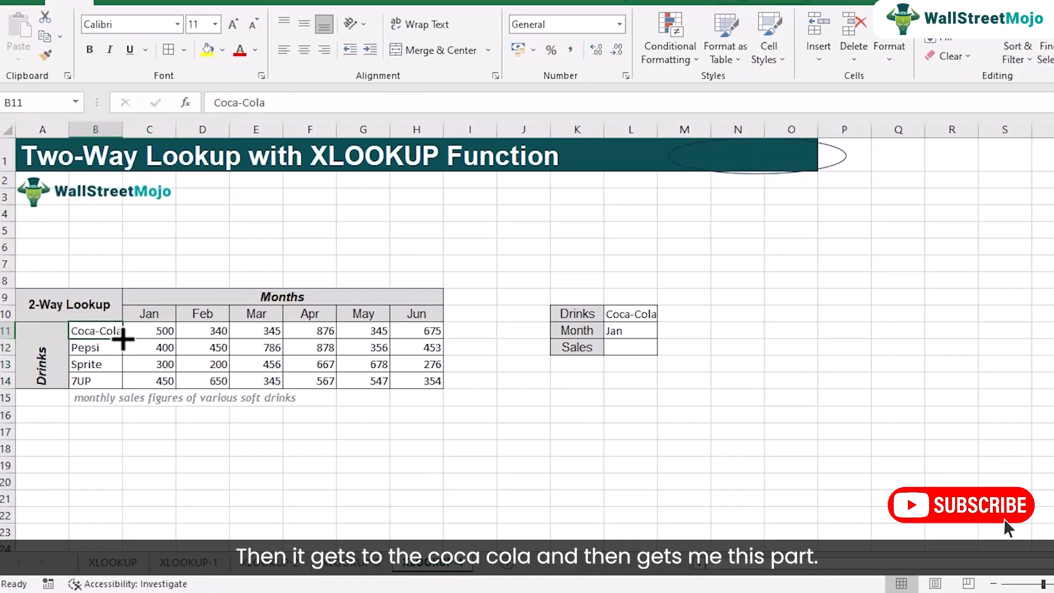
{"action": "left_click", "coordinate": [153, 333]}
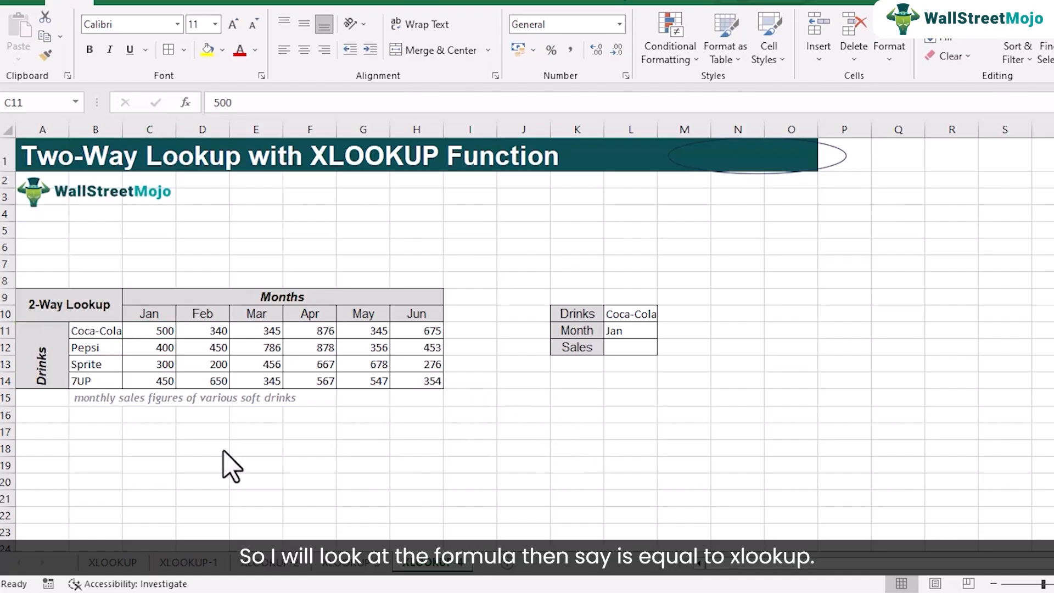
Start an XLOOKUP formula in L12 with L10 as the lookup value and B11:B14 as the lookup array.
{"action": "left_click", "coordinate": [625, 345]}
{"action": "type", "text": "=xlo"}
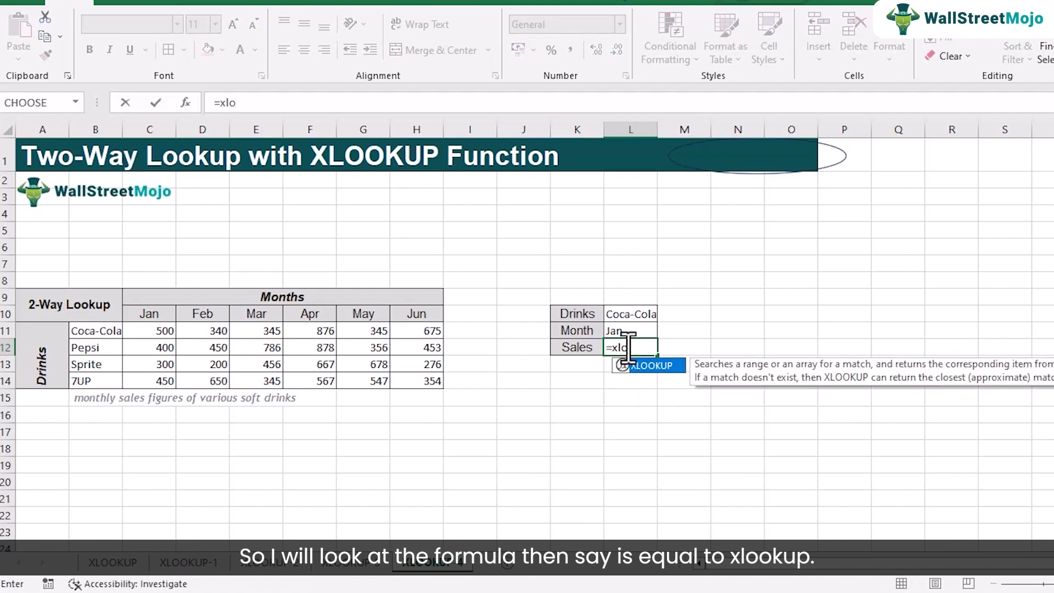
{"action": "key", "text": "Tab"}
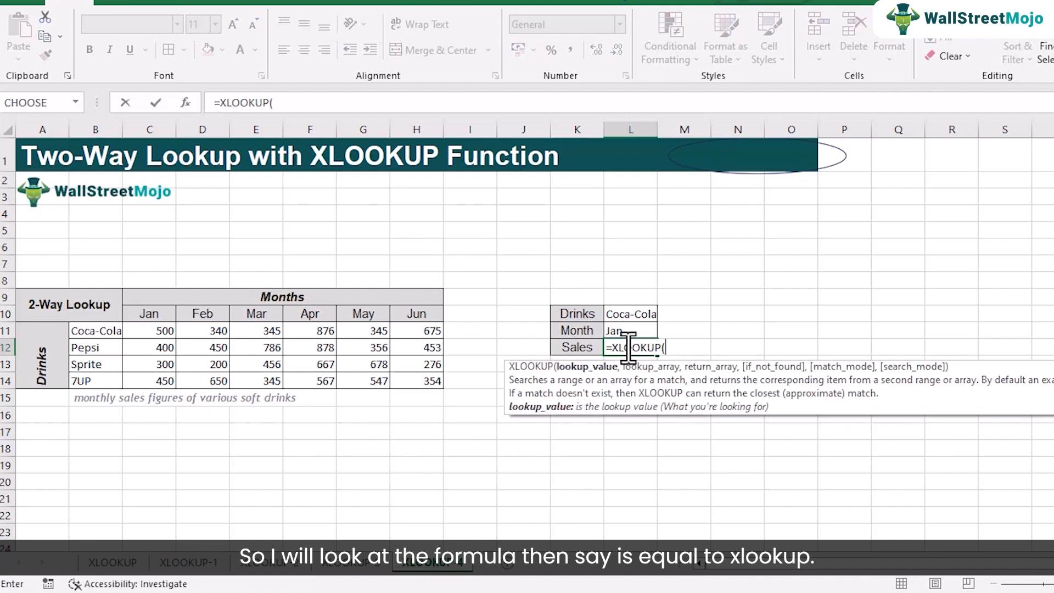
{"action": "left_click", "coordinate": [633, 313]}
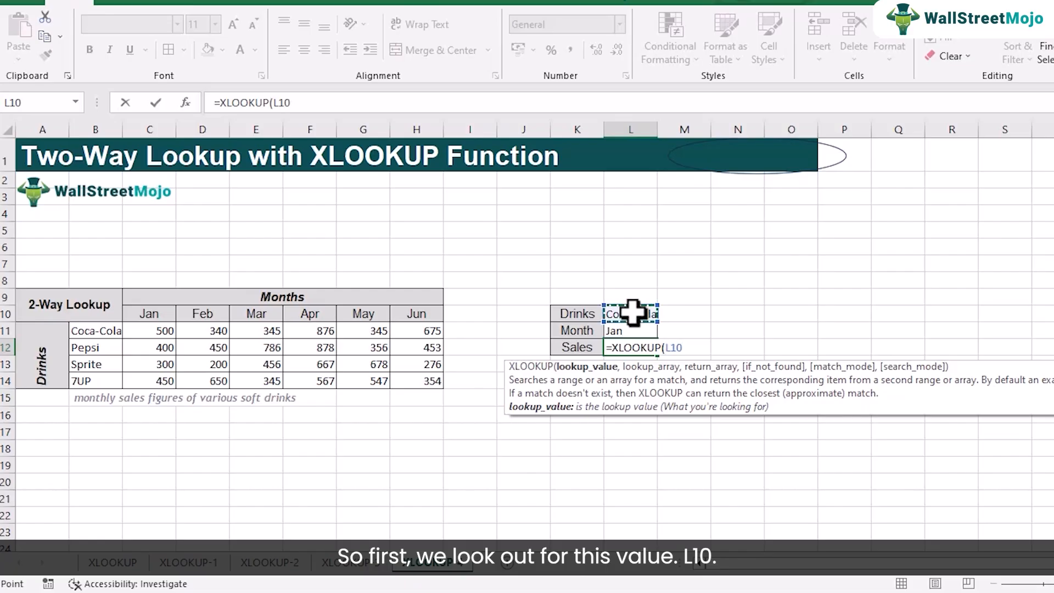
{"action": "type", "text": ","}
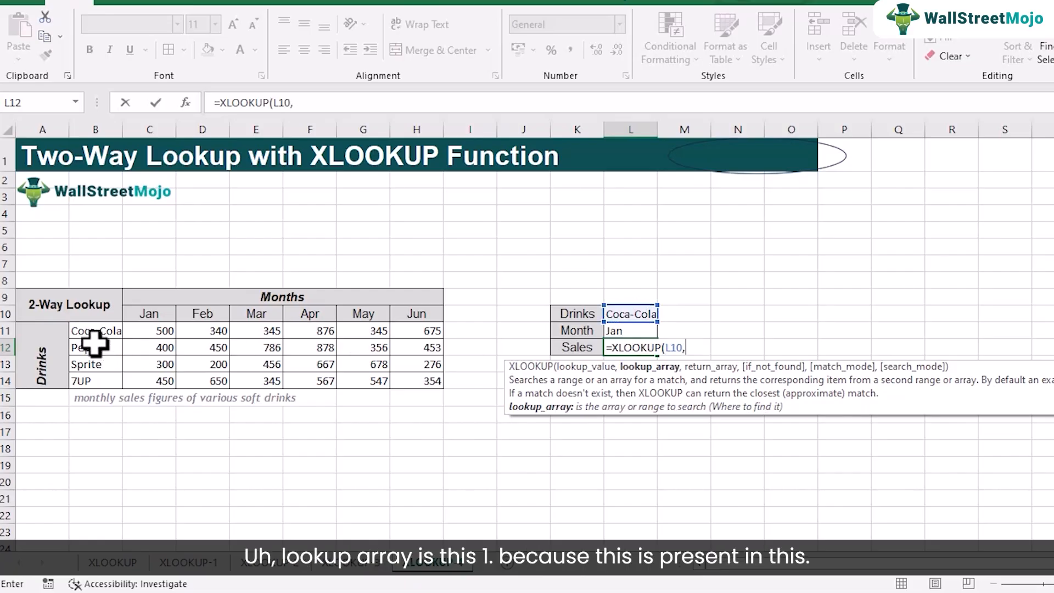
{"action": "left_click_drag", "start_coordinate": [94, 332], "coordinate": [94, 380]}
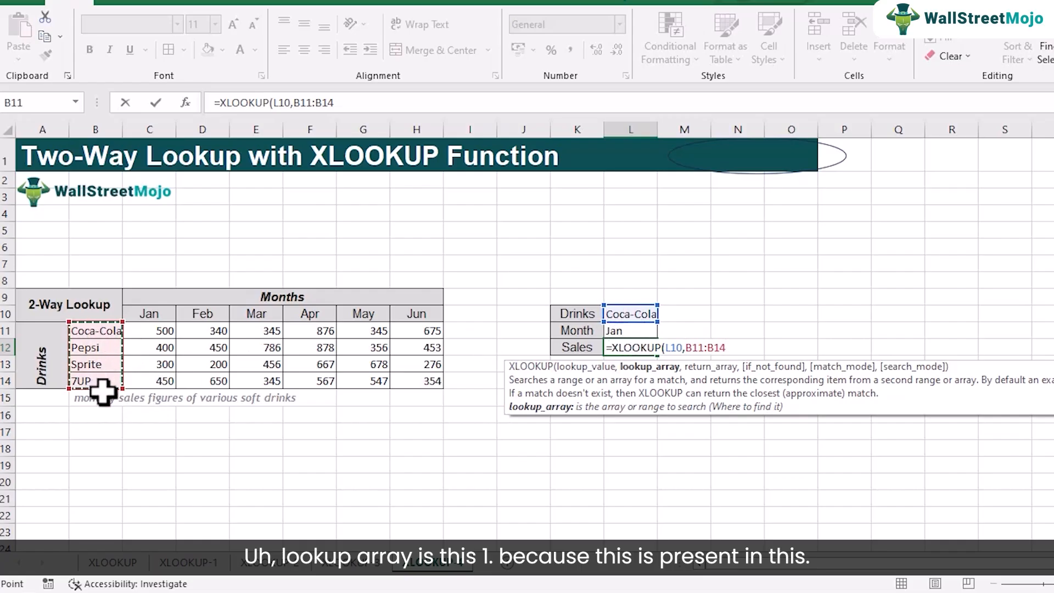
{"action": "type", "text": ","}
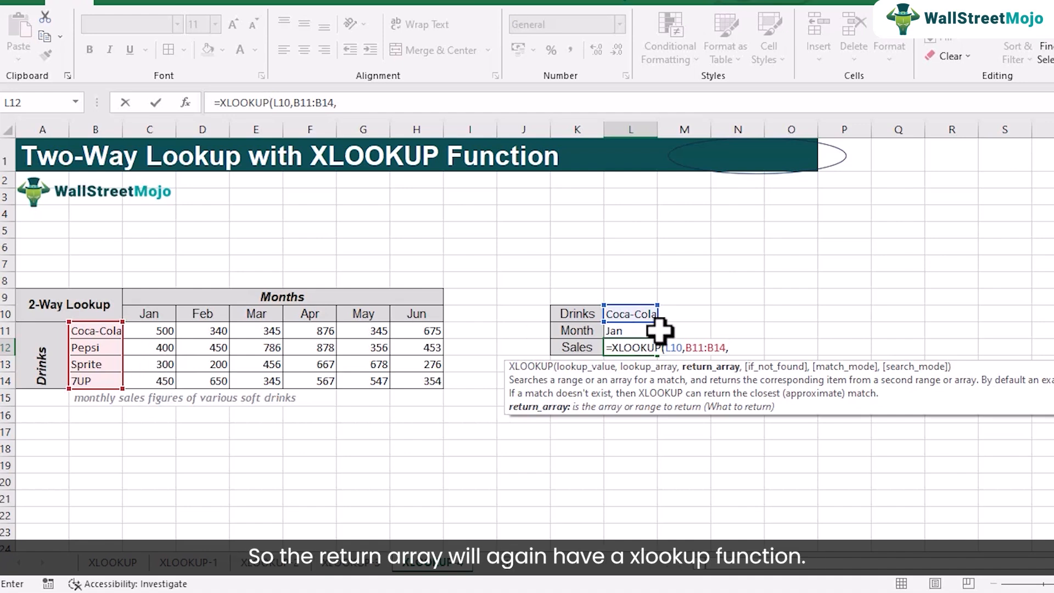
Nest XLOOKUP(L11,C10:H10,C11:H14) as the formula's return array, then close and enter the formula.
{"action": "type", "text": "xloo"}
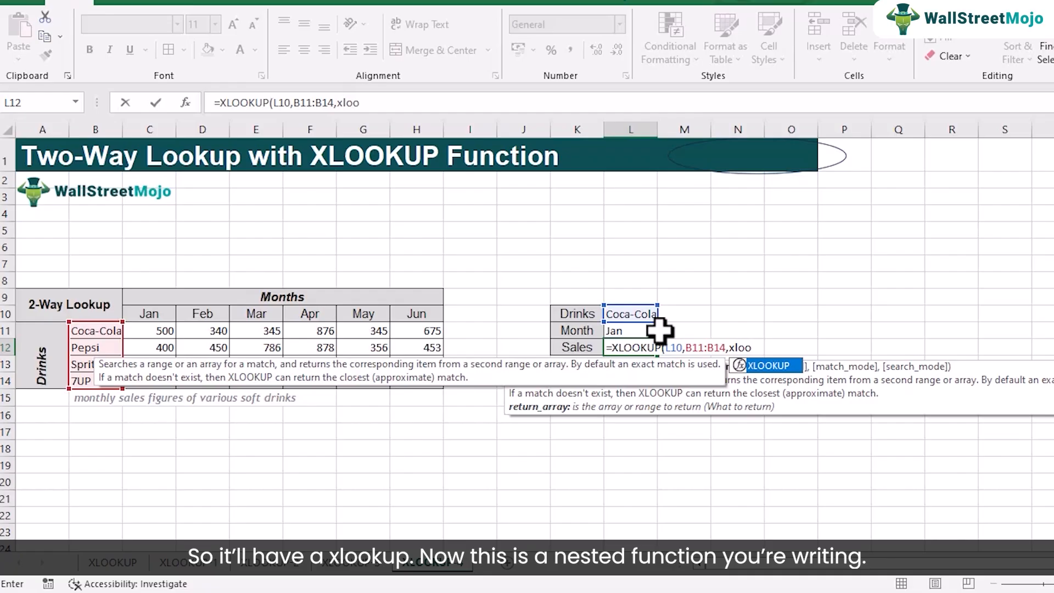
{"action": "key", "text": "Tab"}
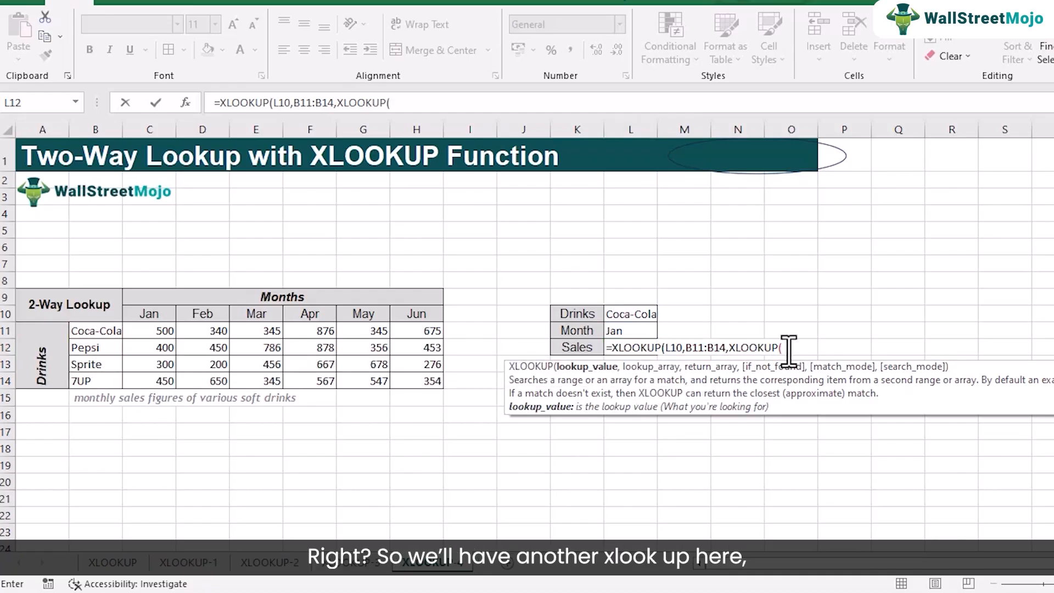
{"action": "left_click", "coordinate": [620, 329]}
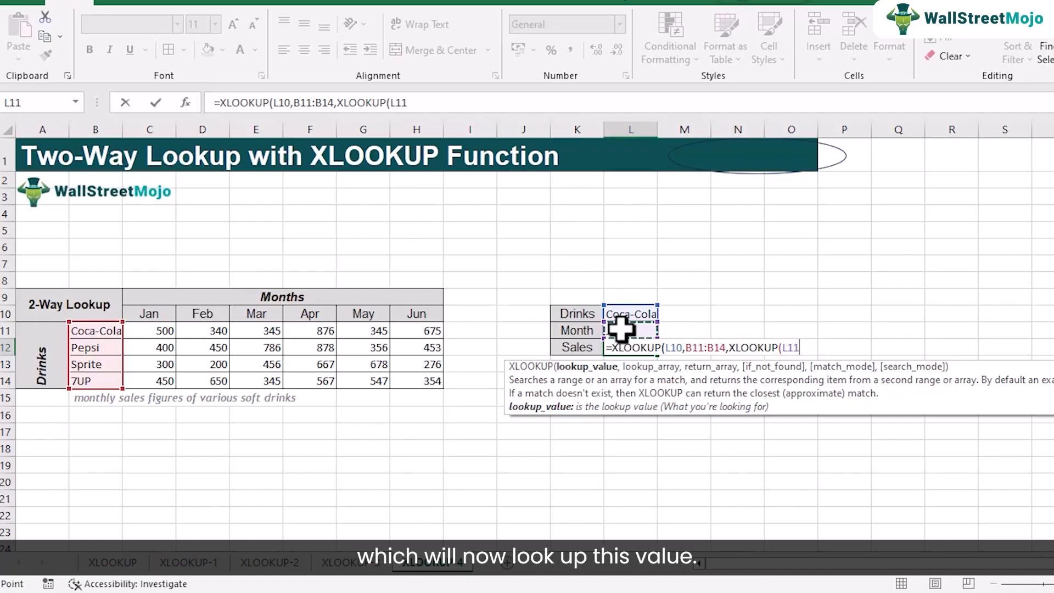
{"action": "type", "text": ","}
{"action": "left_click_drag", "start_coordinate": [144, 312], "coordinate": [406, 313]}
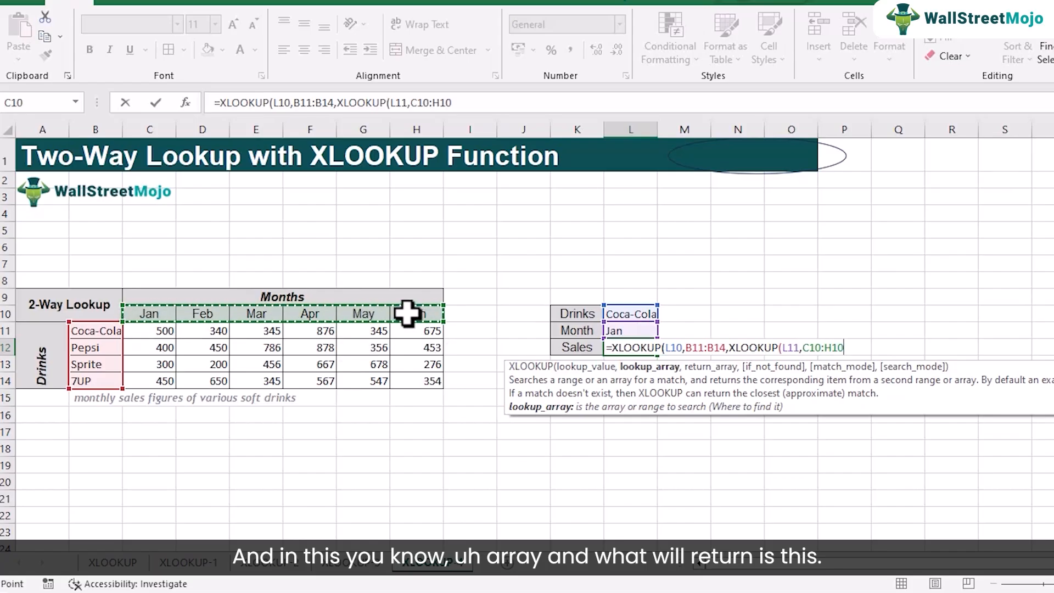
{"action": "type", "text": ","}
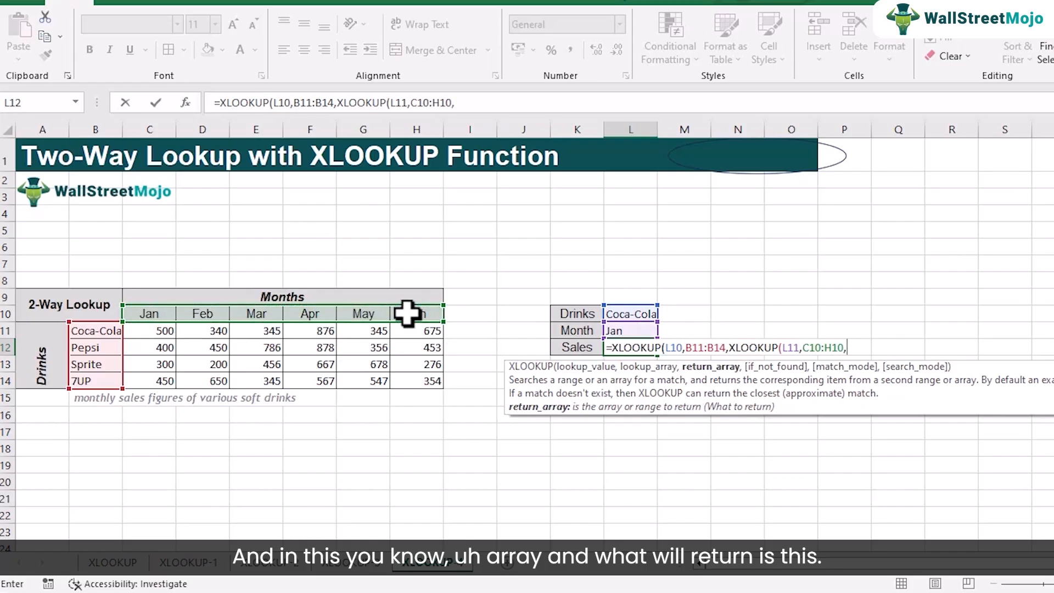
{"action": "left_click_drag", "start_coordinate": [151, 329], "coordinate": [414, 376]}
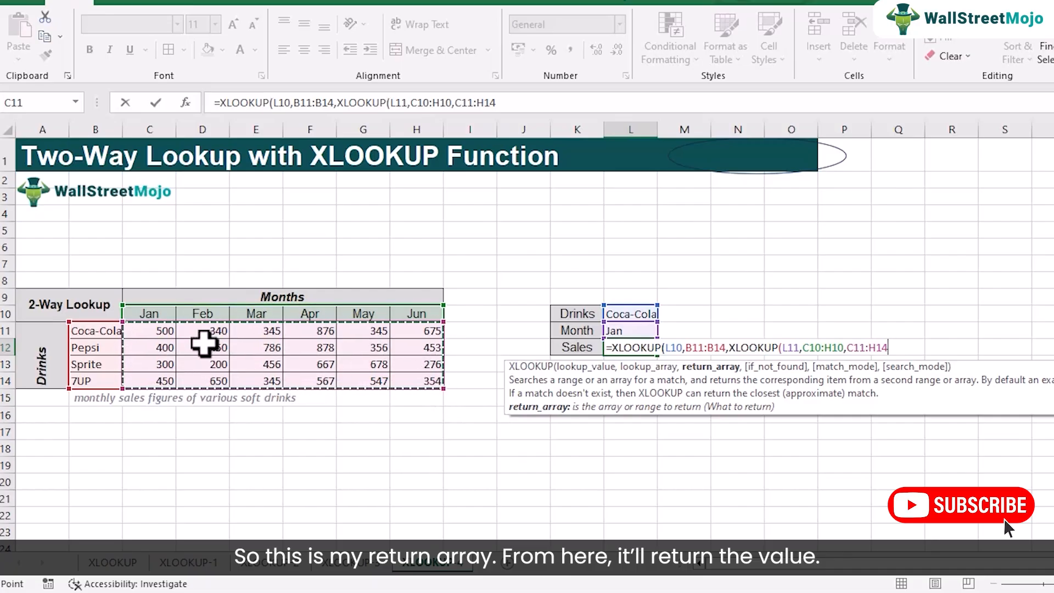
{"action": "type", "text": ")"}
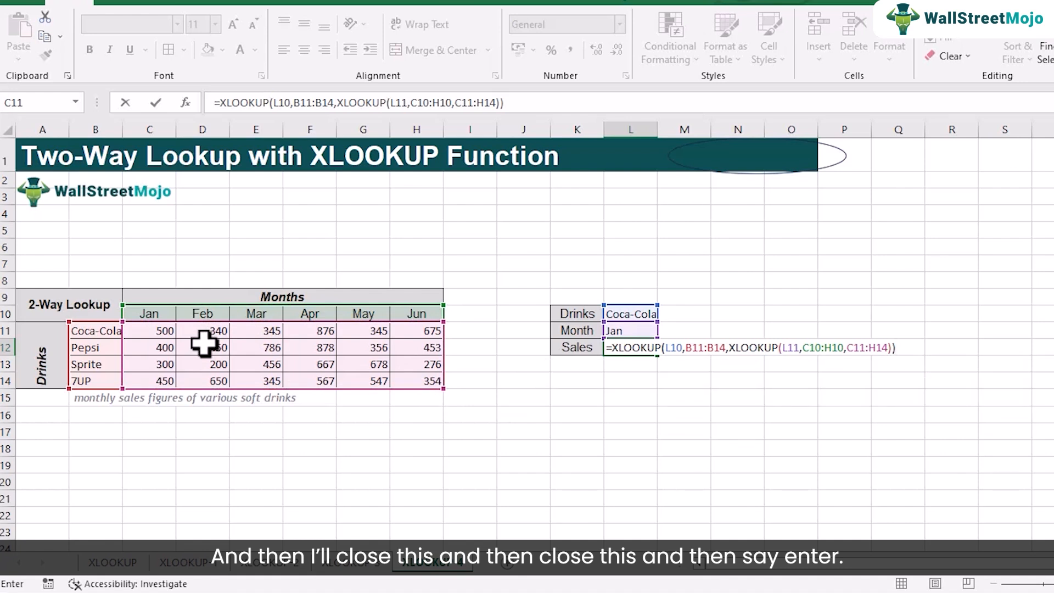
{"action": "key", "text": "Return"}
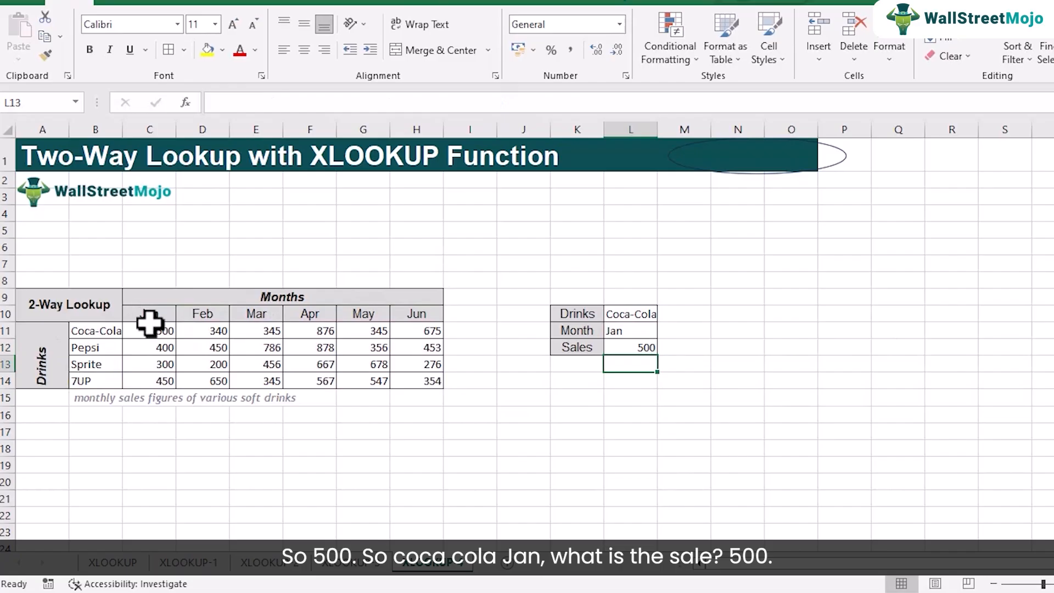
Test the lookup by setting the drink to Pepsi and the month to Apr, checking against the sales table.
{"action": "left_click", "coordinate": [158, 335]}
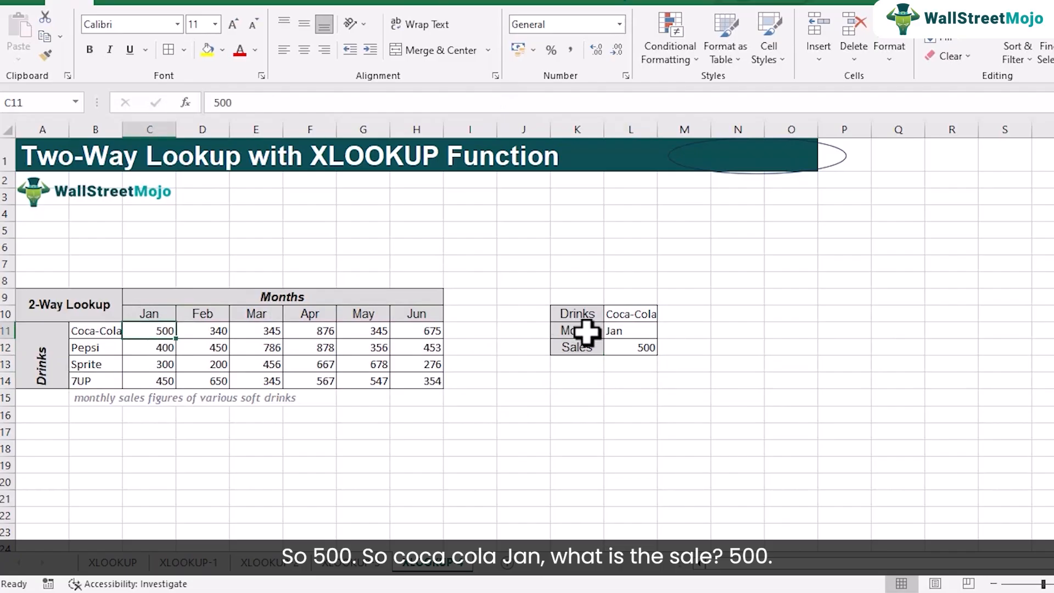
{"action": "left_click", "coordinate": [631, 314]}
{"action": "left_click", "coordinate": [664, 314]}
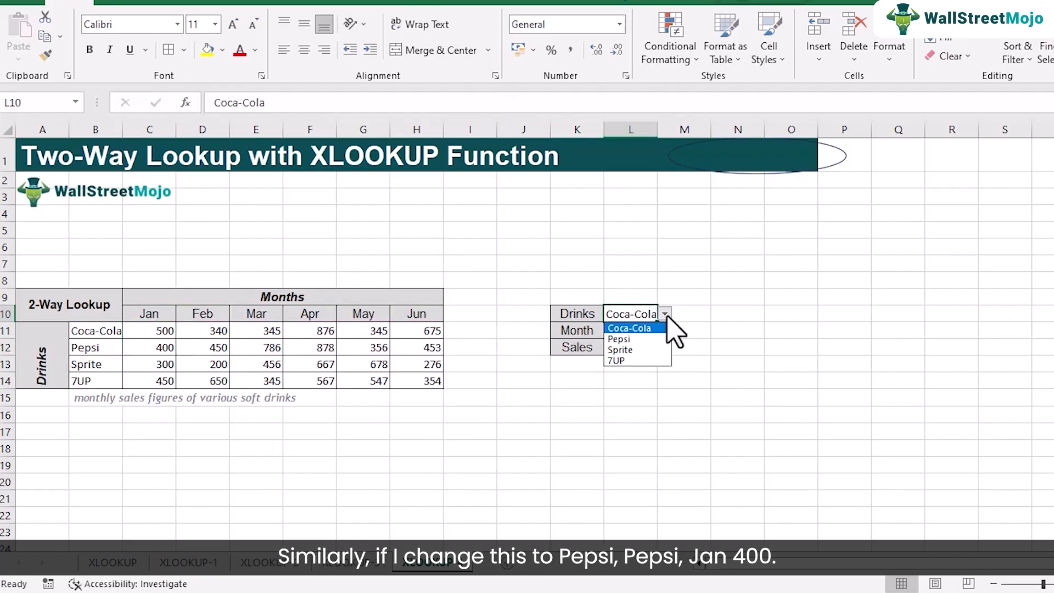
{"action": "left_click", "coordinate": [666, 338]}
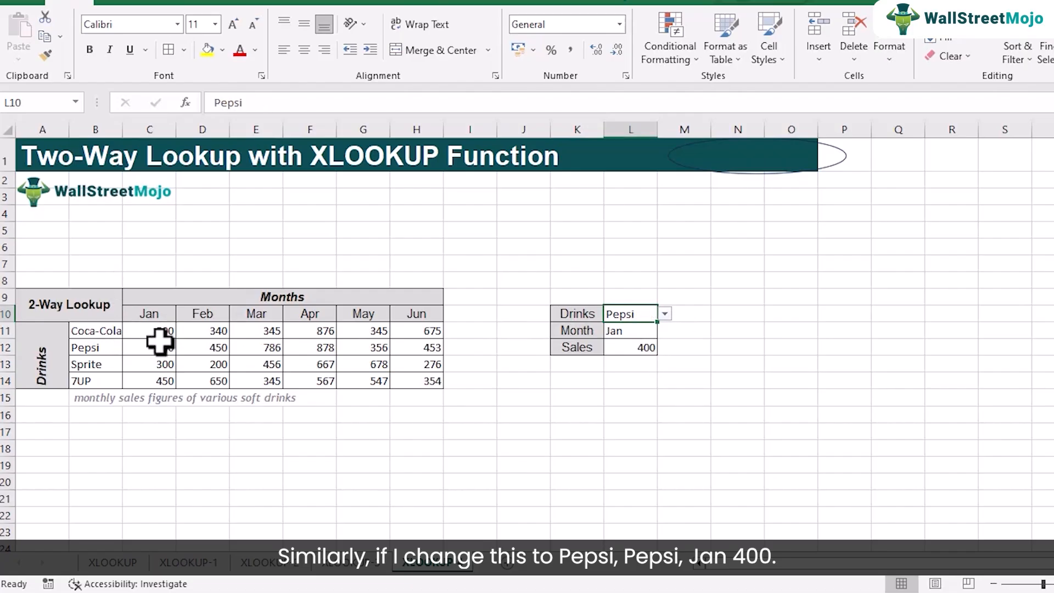
{"action": "left_click", "coordinate": [628, 329]}
{"action": "left_click", "coordinate": [665, 331]}
{"action": "left_click", "coordinate": [630, 377]}
{"action": "left_click", "coordinate": [313, 350]}
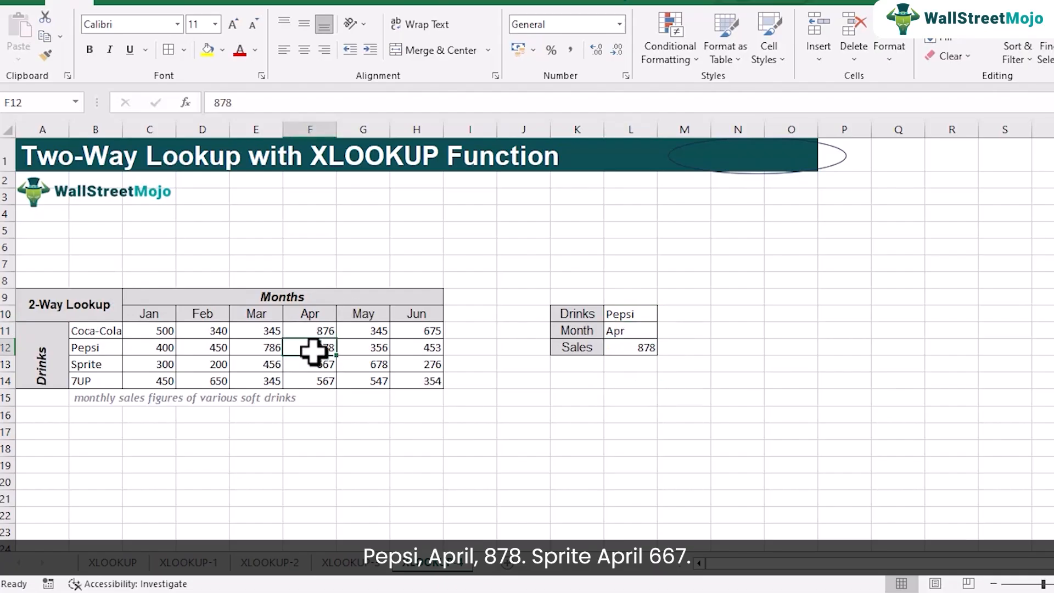
Change the drink in L10 to Sprite to test the lookup with another product.
{"action": "left_click", "coordinate": [641, 313]}
{"action": "left_click", "coordinate": [671, 316]}
{"action": "left_click", "coordinate": [648, 314]}
{"action": "left_click", "coordinate": [664, 313]}
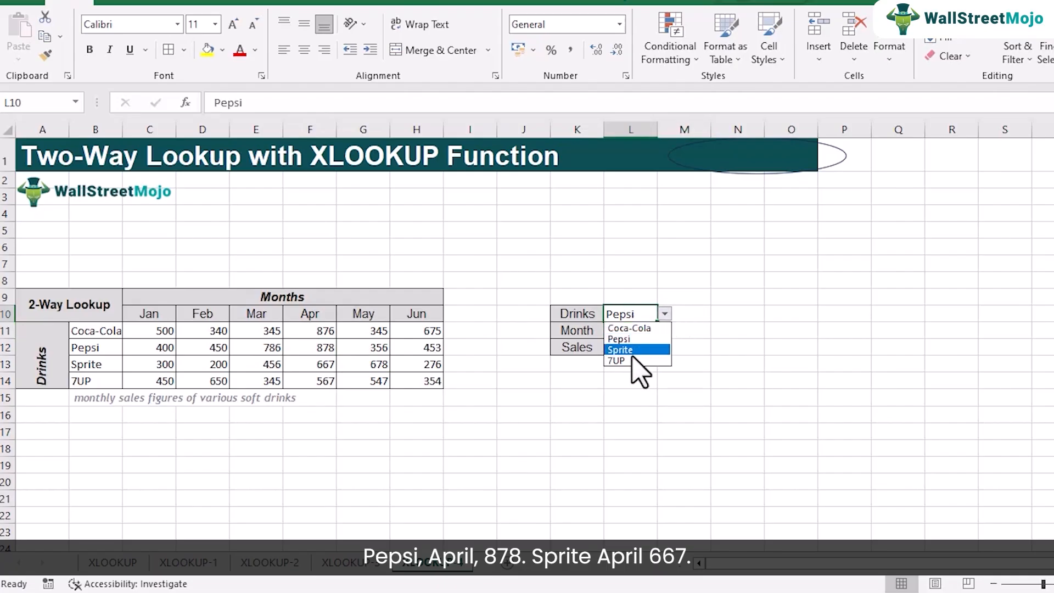
{"action": "left_click", "coordinate": [634, 350]}
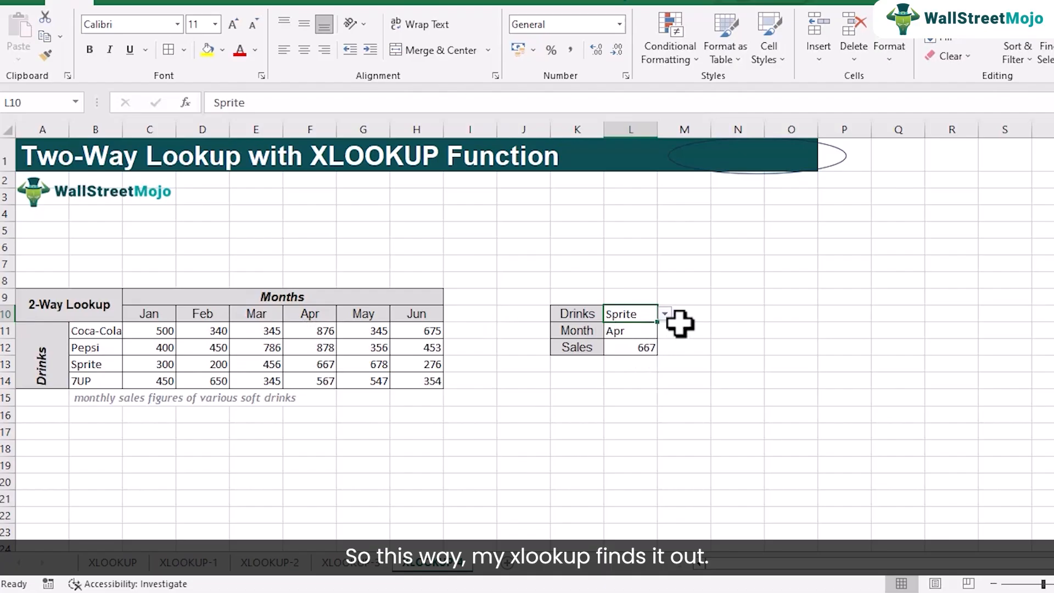
Copy the formula text from L12 without its equals sign and paste it as plain text into K14.
{"action": "left_click", "coordinate": [647, 348]}
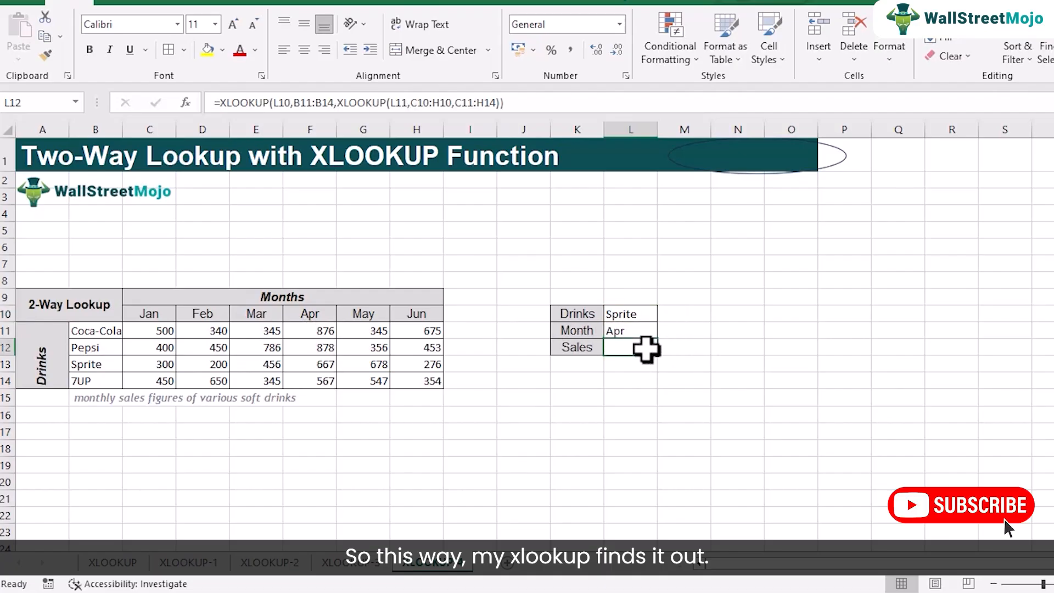
{"action": "double_click", "coordinate": [646, 349]}
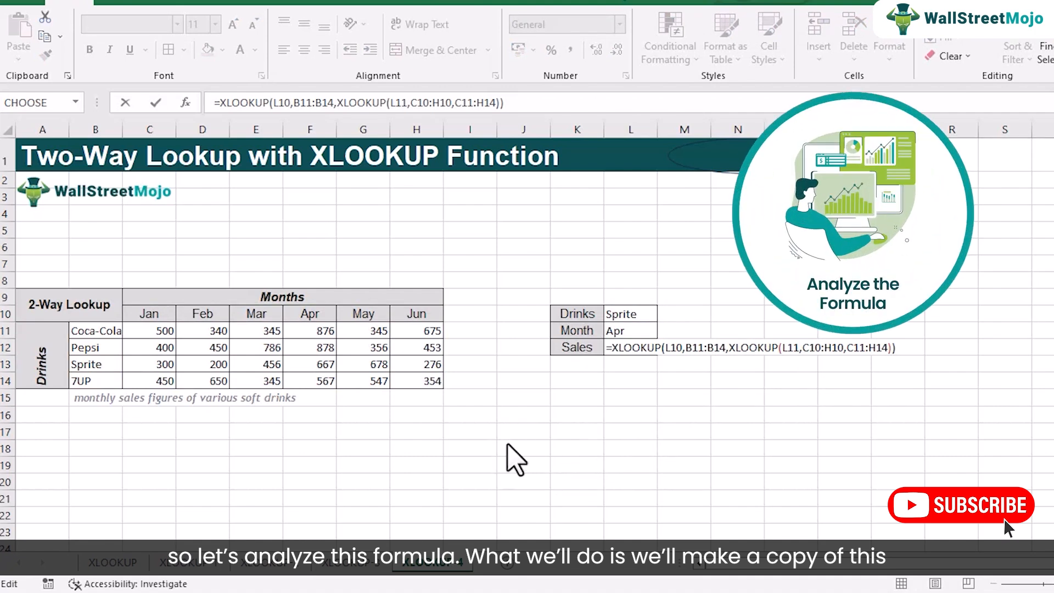
{"action": "left_click", "coordinate": [615, 353]}
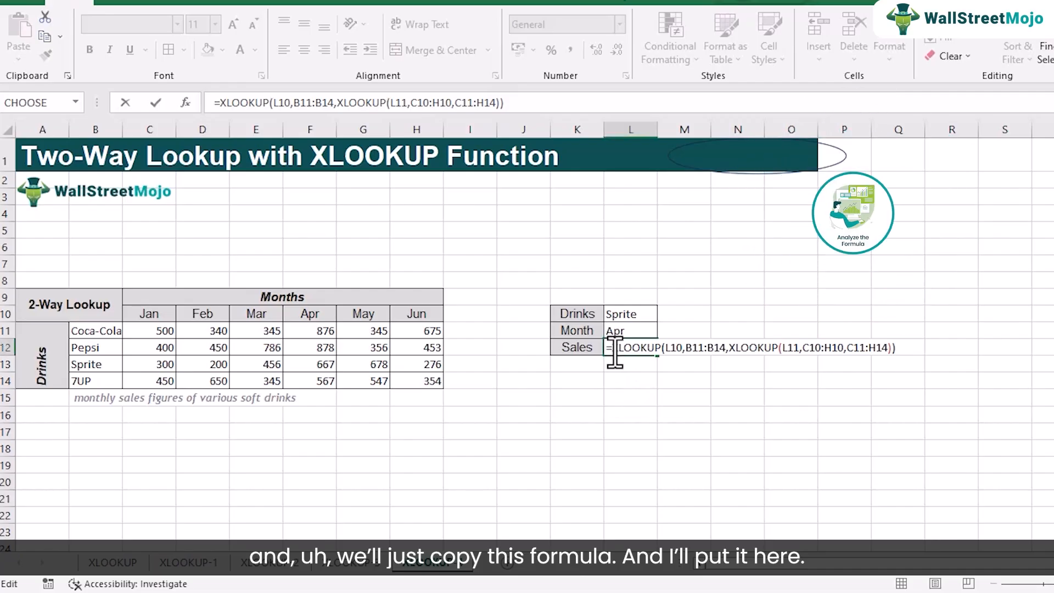
{"action": "left_click_drag", "start_coordinate": [626, 349], "coordinate": [895, 355]}
{"action": "key", "text": "ctrl+c"}
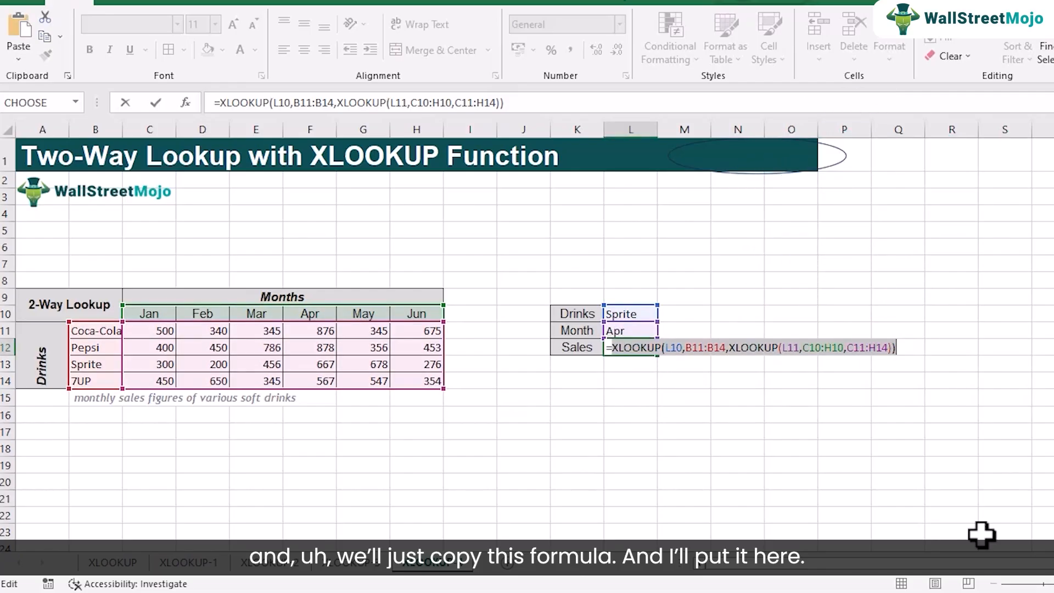
{"action": "key", "text": "Return"}
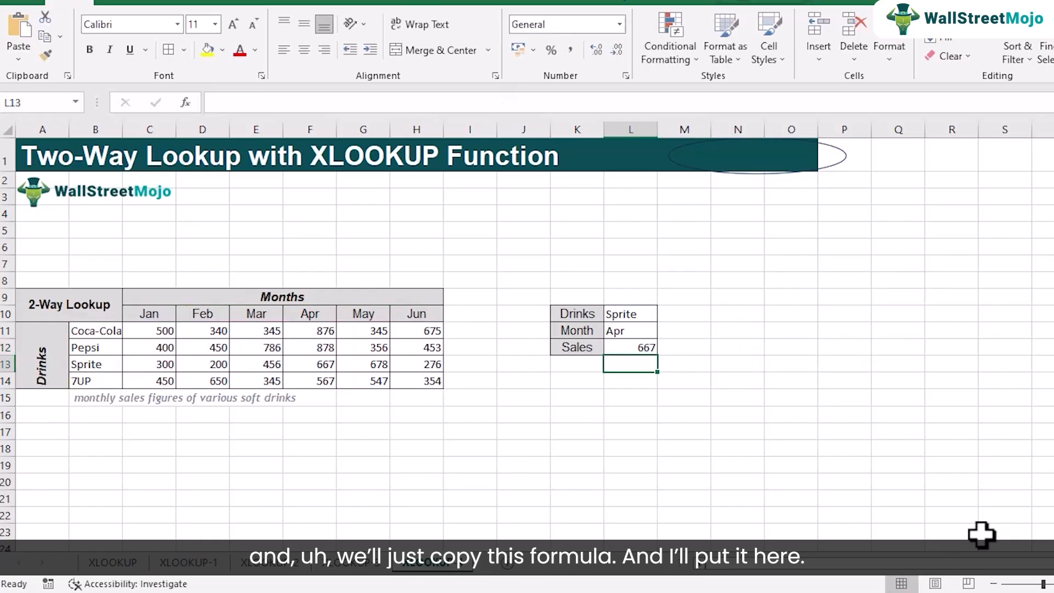
{"action": "left_click", "coordinate": [580, 384]}
{"action": "key", "text": "ctrl+v"}
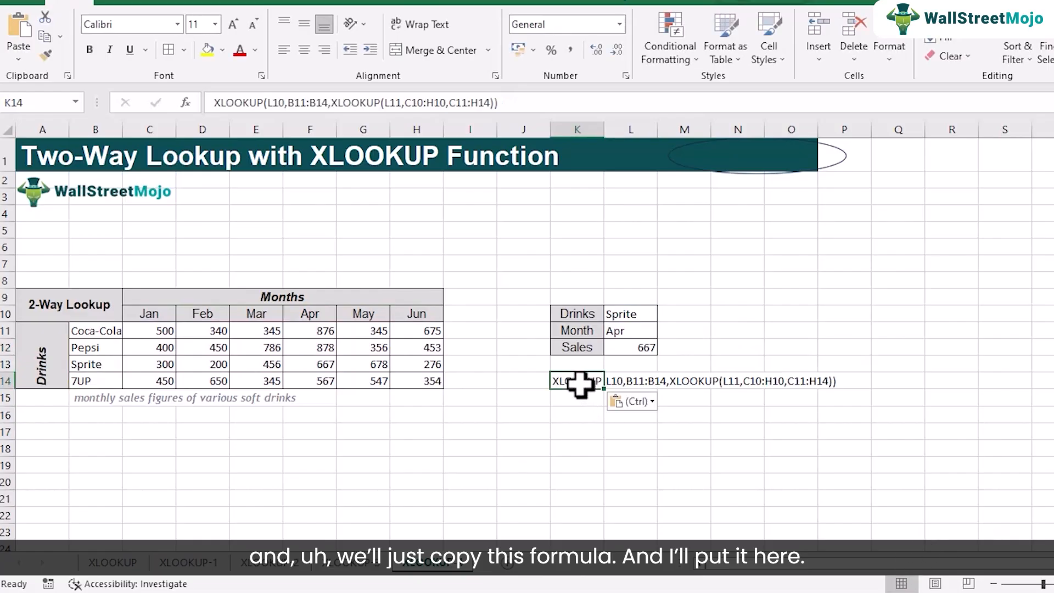
Move the oval from the title banner down around the nested XLOOKUP(L11,C10:H10,C11:H14) part of the formula text in row 14.
{"action": "left_click", "coordinate": [576, 399]}
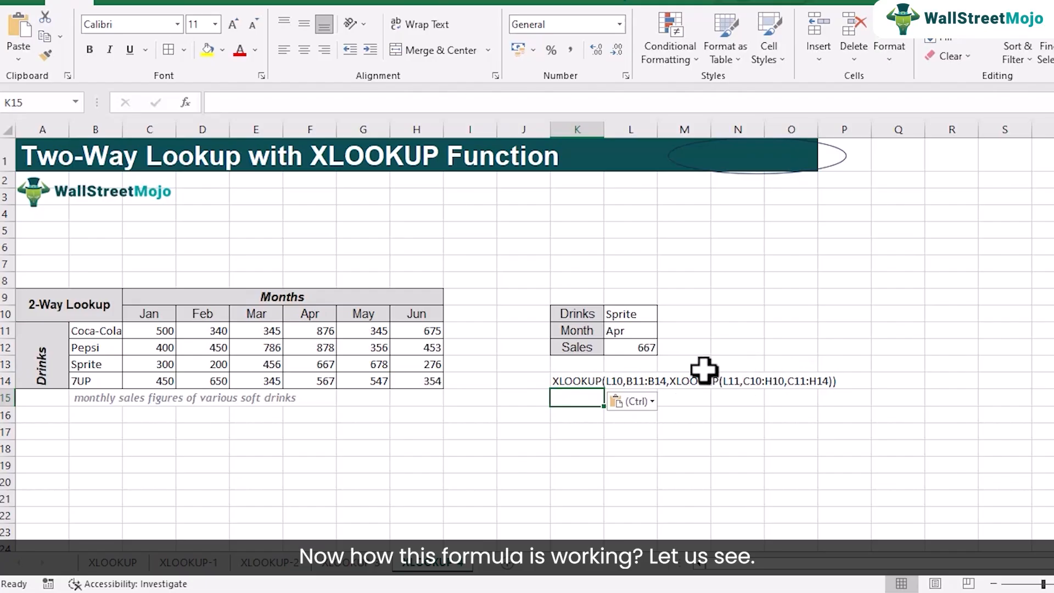
{"action": "left_click", "coordinate": [573, 382]}
{"action": "left_click", "coordinate": [693, 381]}
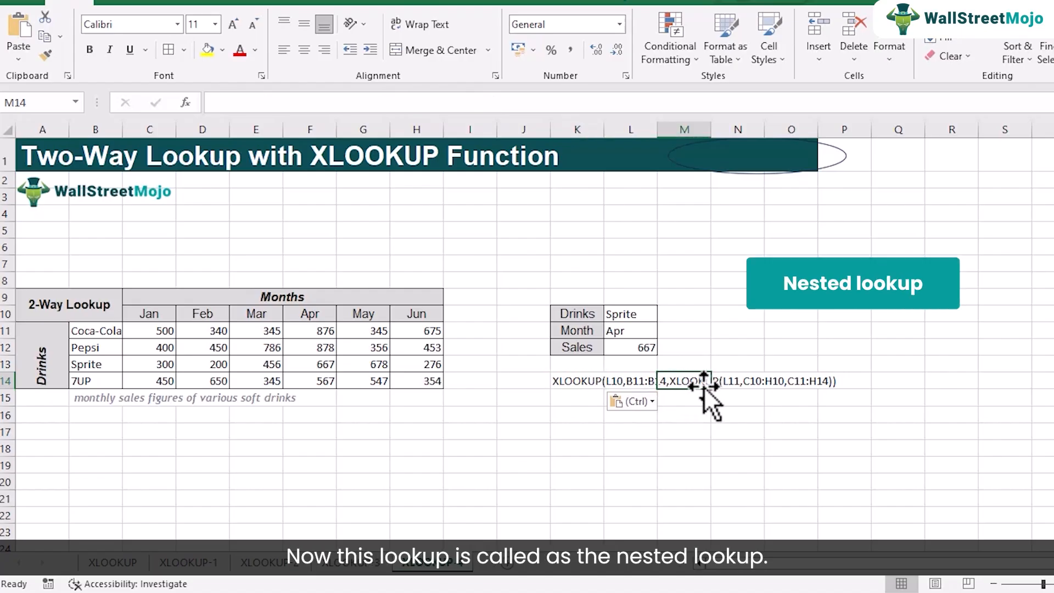
{"action": "left_click_drag", "start_coordinate": [828, 166], "coordinate": [828, 391]}
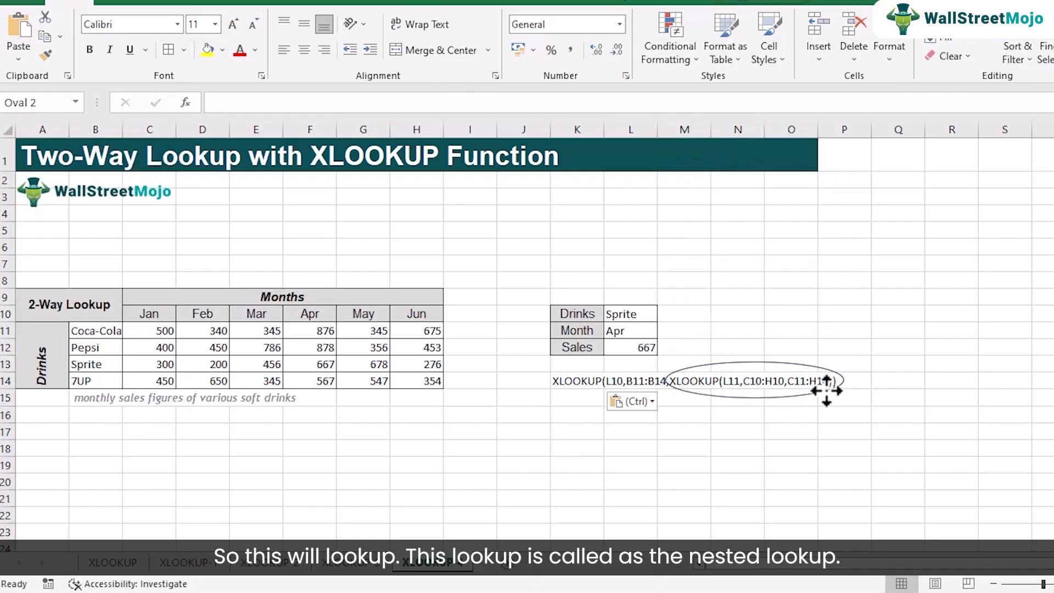
{"action": "left_click", "coordinate": [809, 393]}
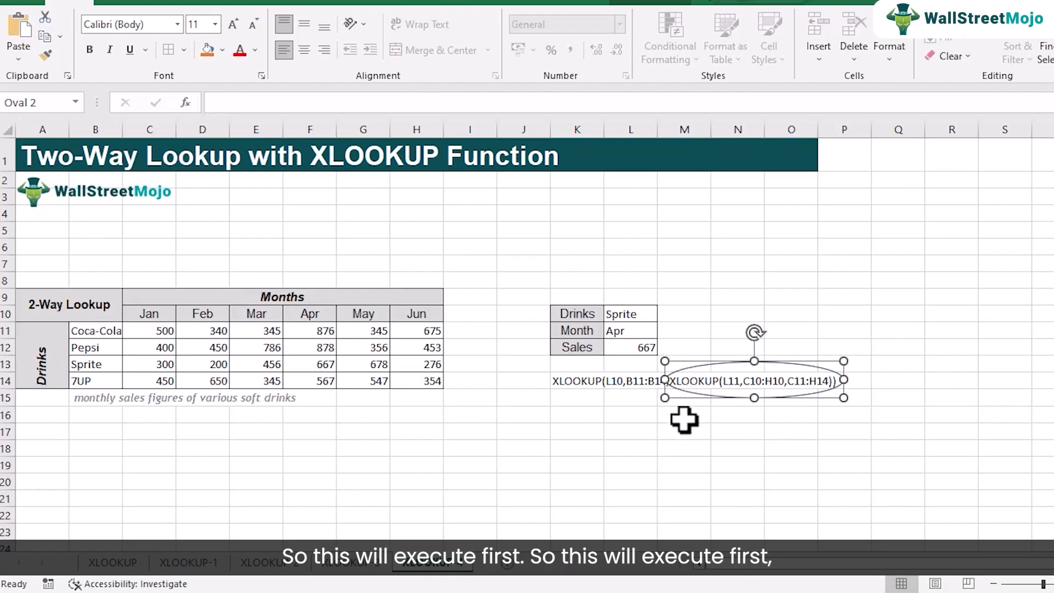
{"action": "left_click", "coordinate": [698, 434]}
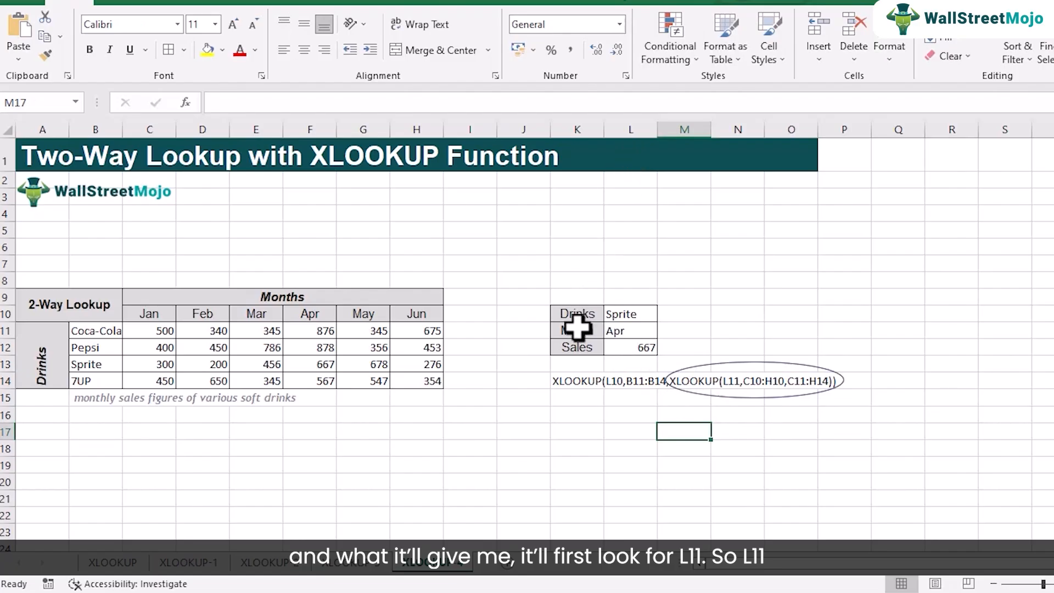
Trace the month in L11 to its Apr heading in F10, and copy the Apr sales F11:F14 into N16:N19 as the return array.
{"action": "left_click", "coordinate": [621, 332]}
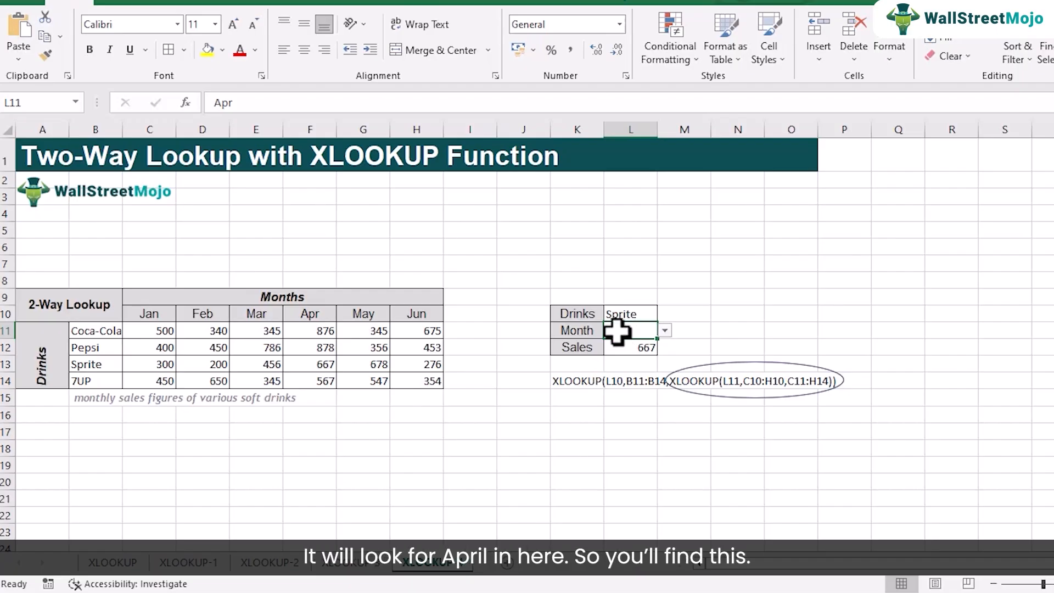
{"action": "left_click", "coordinate": [312, 319]}
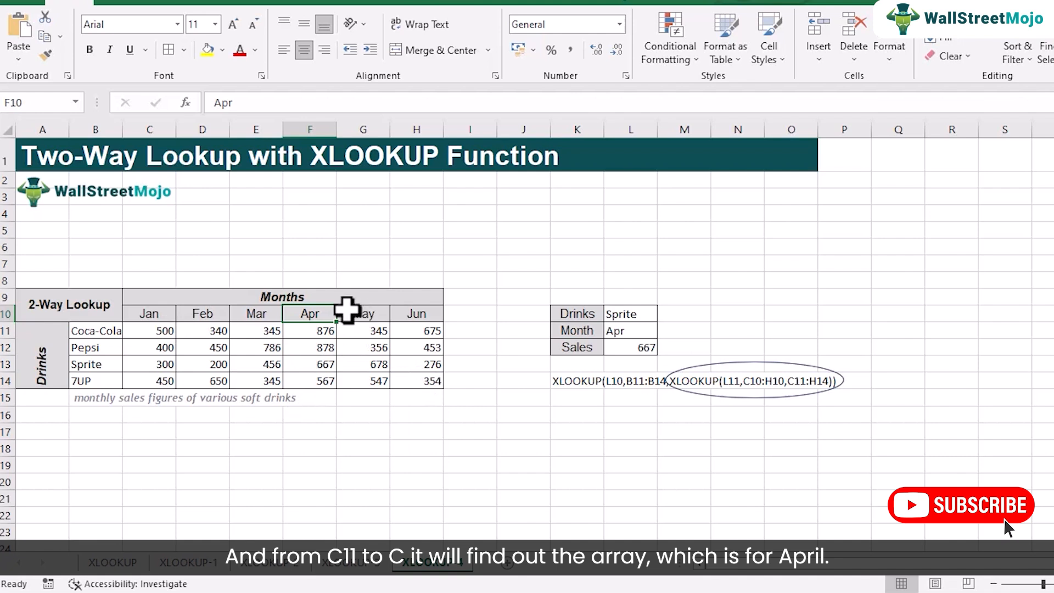
{"action": "left_click_drag", "start_coordinate": [311, 330], "coordinate": [313, 374]}
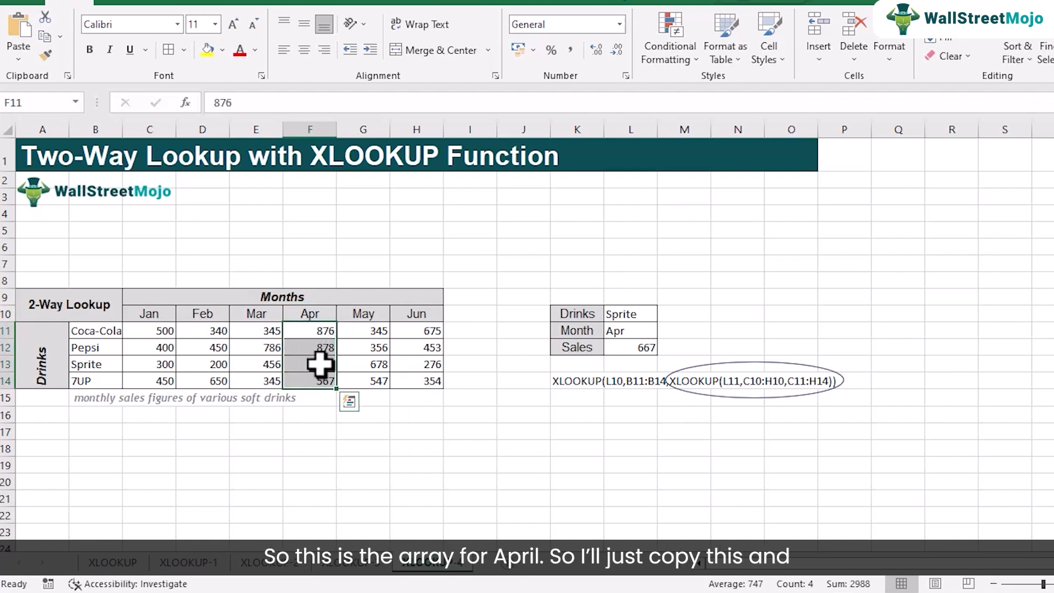
{"action": "key", "text": "ctrl+c"}
{"action": "left_click_drag", "start_coordinate": [323, 311], "coordinate": [317, 376]}
{"action": "left_click_drag", "start_coordinate": [317, 329], "coordinate": [312, 384]}
{"action": "left_click", "coordinate": [723, 416]}
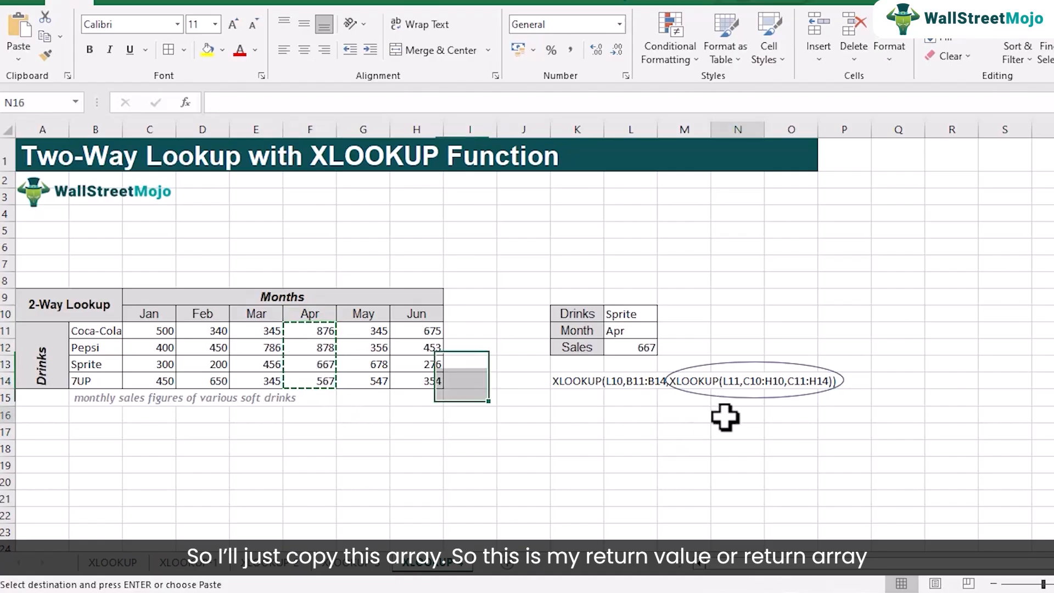
{"action": "key", "text": "ctrl+v"}
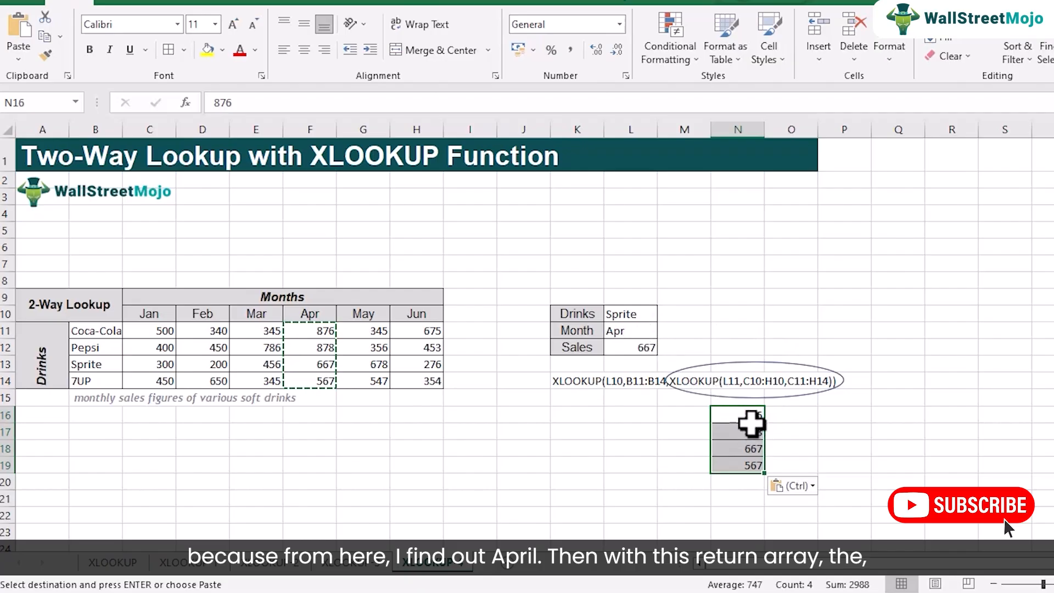
Move the oval onto the outer XLOOKUP(L10,B11:B14 part of the formula text and narrow it to fit.
{"action": "left_click", "coordinate": [741, 397]}
{"action": "left_click_drag", "start_coordinate": [740, 397], "coordinate": [620, 399]}
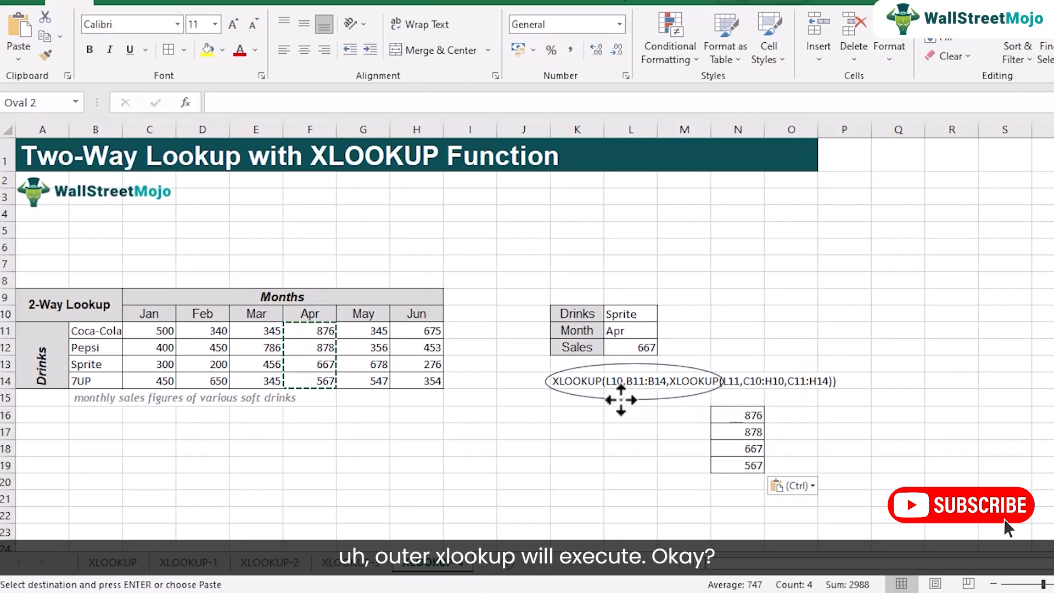
{"action": "left_click_drag", "start_coordinate": [719, 381], "coordinate": [670, 381]}
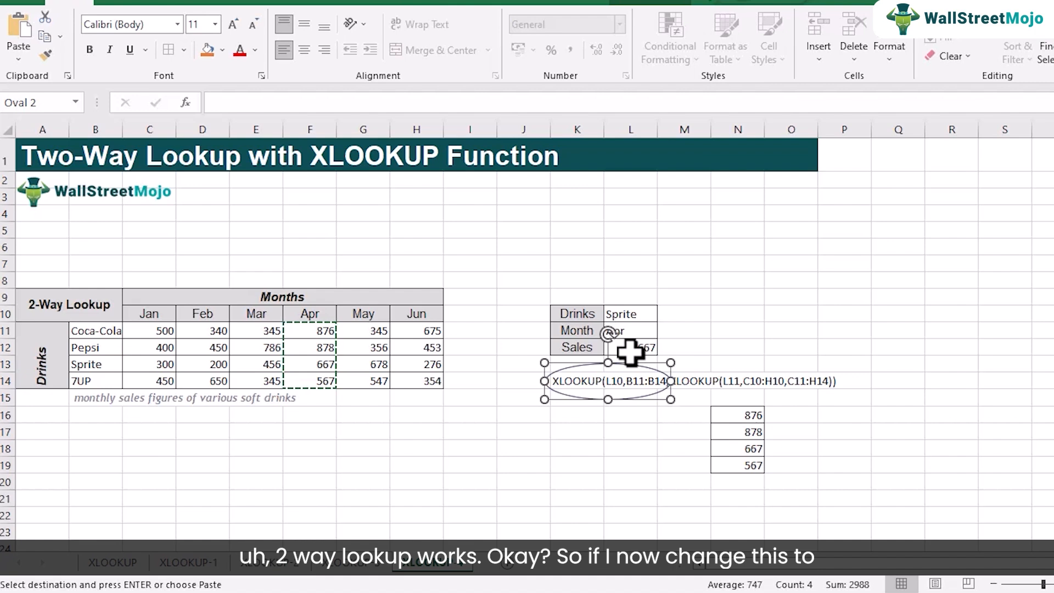
Set the drink in L10 to Coca-Cola and the month in L11 to May.
{"action": "left_click", "coordinate": [639, 314]}
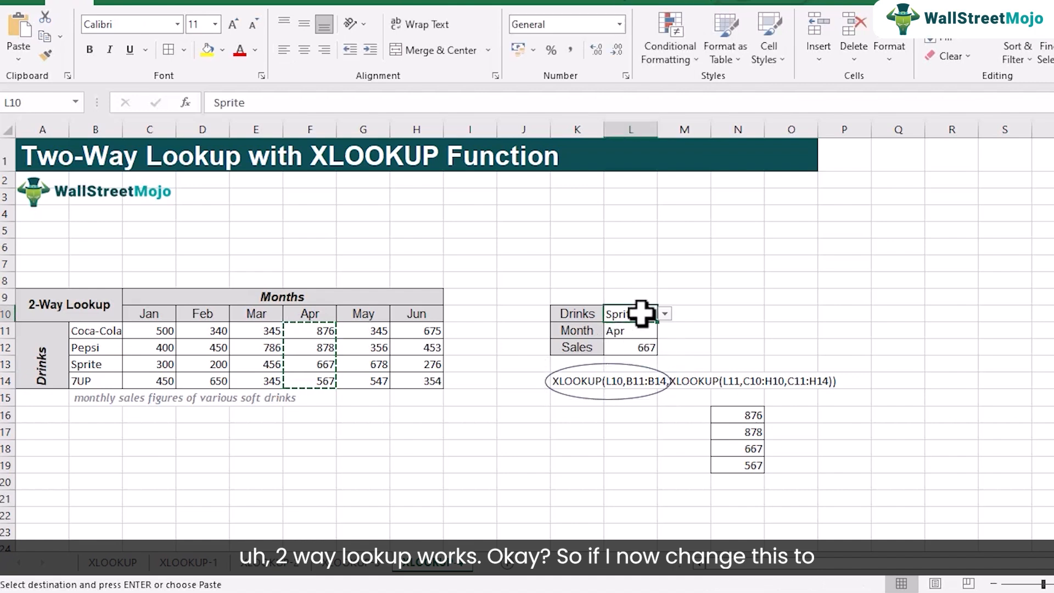
{"action": "left_click", "coordinate": [665, 314]}
{"action": "left_click", "coordinate": [623, 324]}
{"action": "left_click", "coordinate": [650, 330]}
{"action": "left_click", "coordinate": [665, 331]}
{"action": "left_click", "coordinate": [625, 388]}
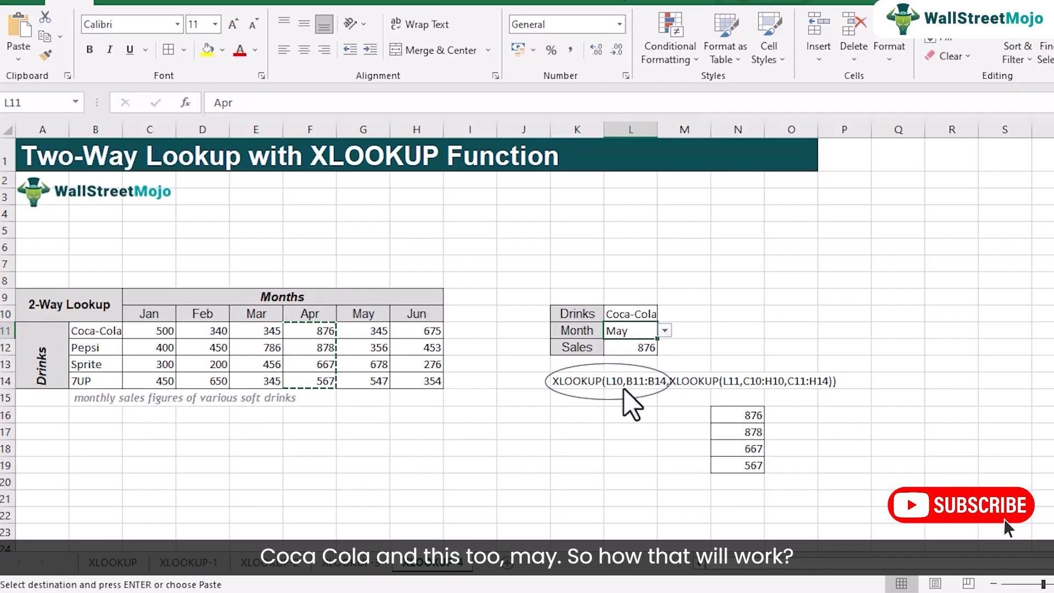
Fit the oval around the nested XLOOKUP again, and replace the values in N16:N19 with the May sales from G11:G14.
{"action": "left_click_drag", "start_coordinate": [629, 365], "coordinate": [838, 381]}
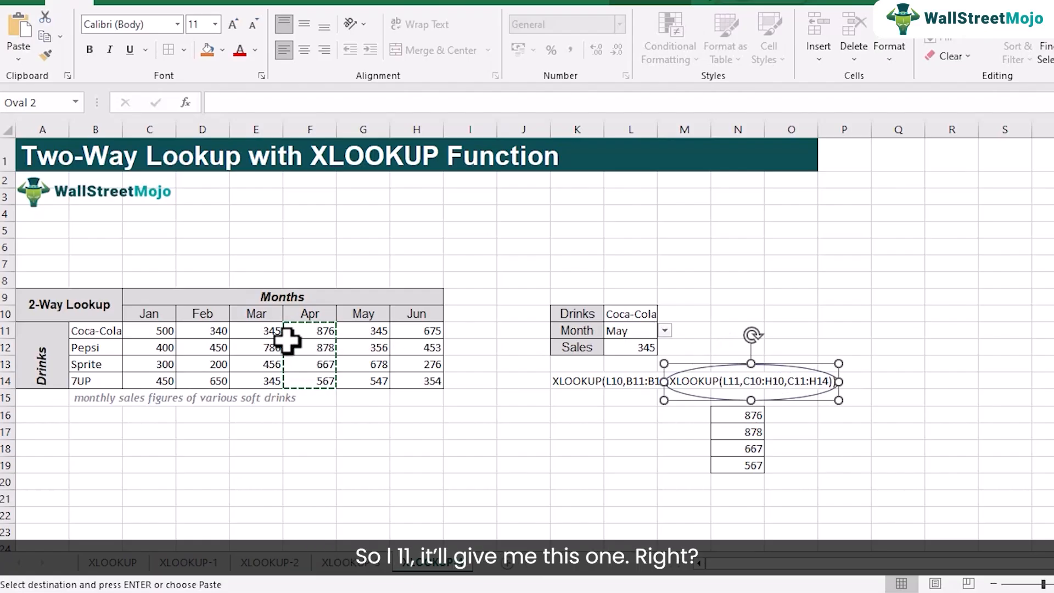
{"action": "left_click_drag", "start_coordinate": [359, 339], "coordinate": [365, 378]}
{"action": "key", "text": "ctrl+c"}
{"action": "left_click_drag", "start_coordinate": [747, 417], "coordinate": [751, 463]}
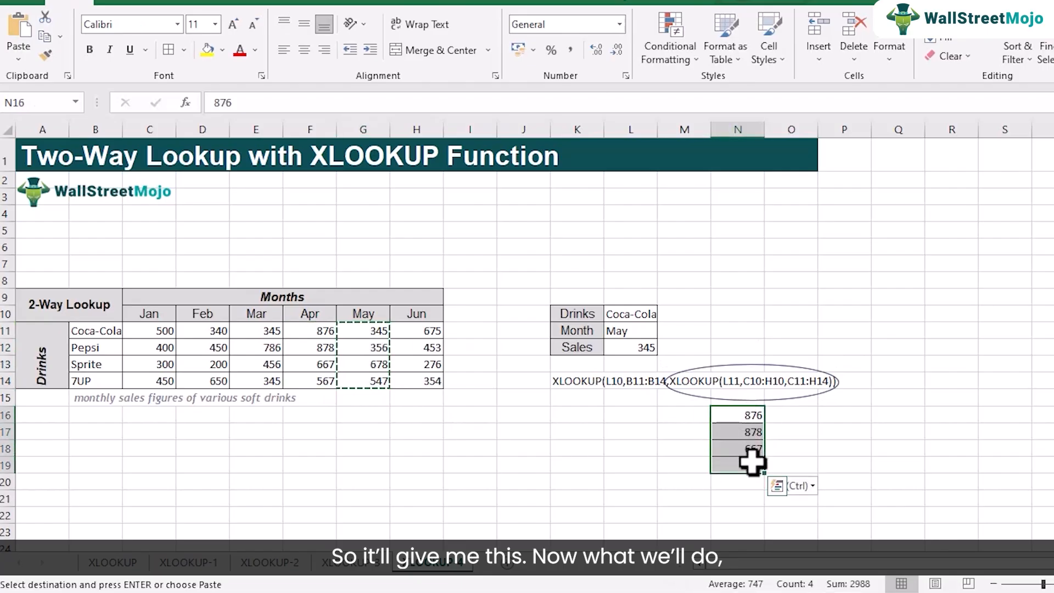
{"action": "key", "text": "ctrl+v"}
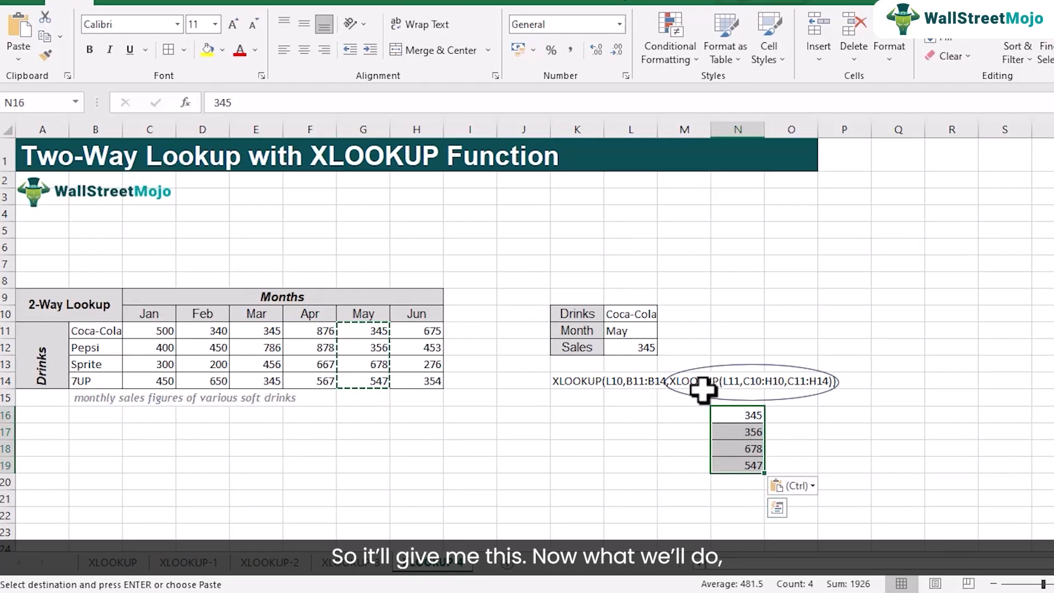
Return the oval to the outer XLOOKUP portion of the formula text, shrinking its width so it ends before the nested function.
{"action": "left_click", "coordinate": [695, 396]}
{"action": "left_click_drag", "start_coordinate": [695, 396], "coordinate": [568, 394]}
{"action": "left_click_drag", "start_coordinate": [708, 380], "coordinate": [672, 381]}
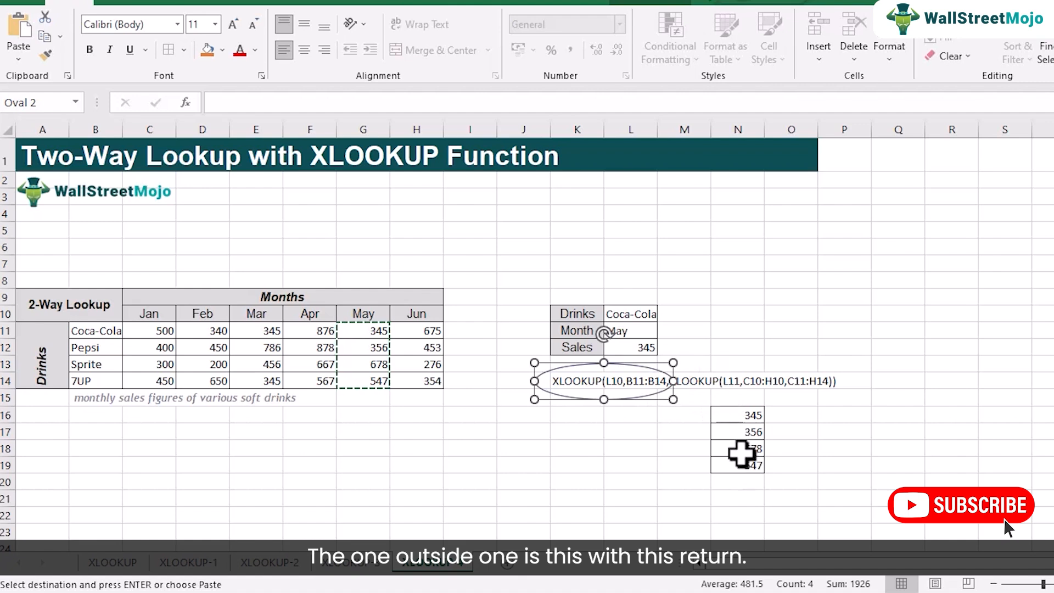